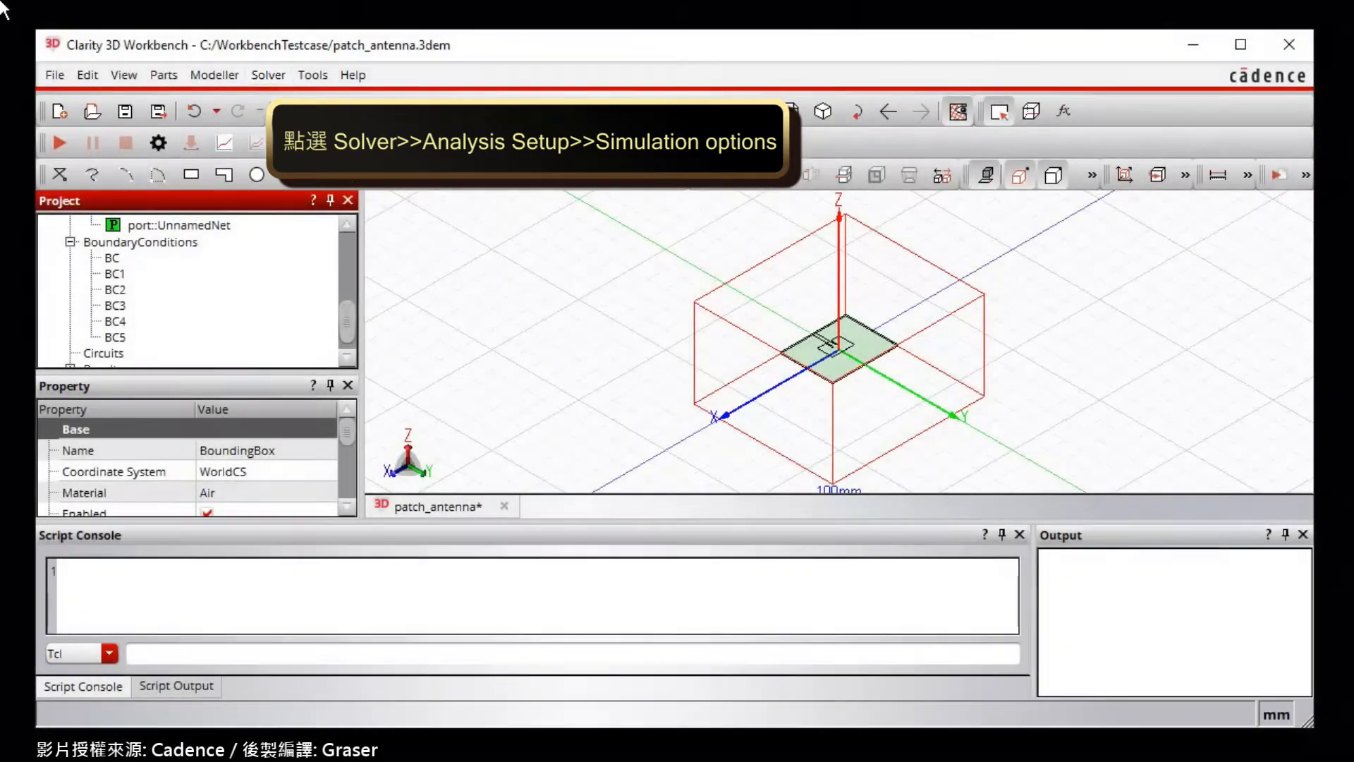
Enter 2.75e+09 Hz as the Solution Frequency under Frequency Settings in Simulation Options.
click(273, 76)
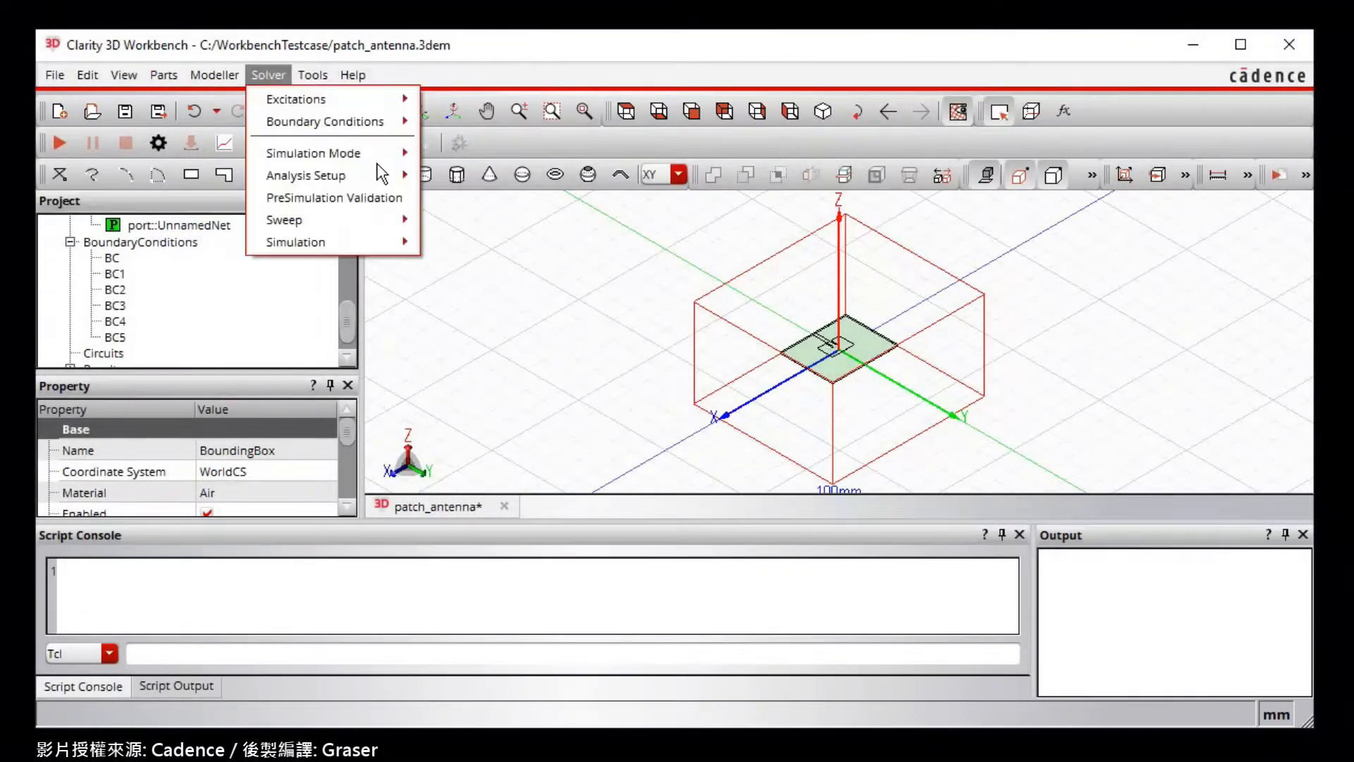
mouse_move(393, 176)
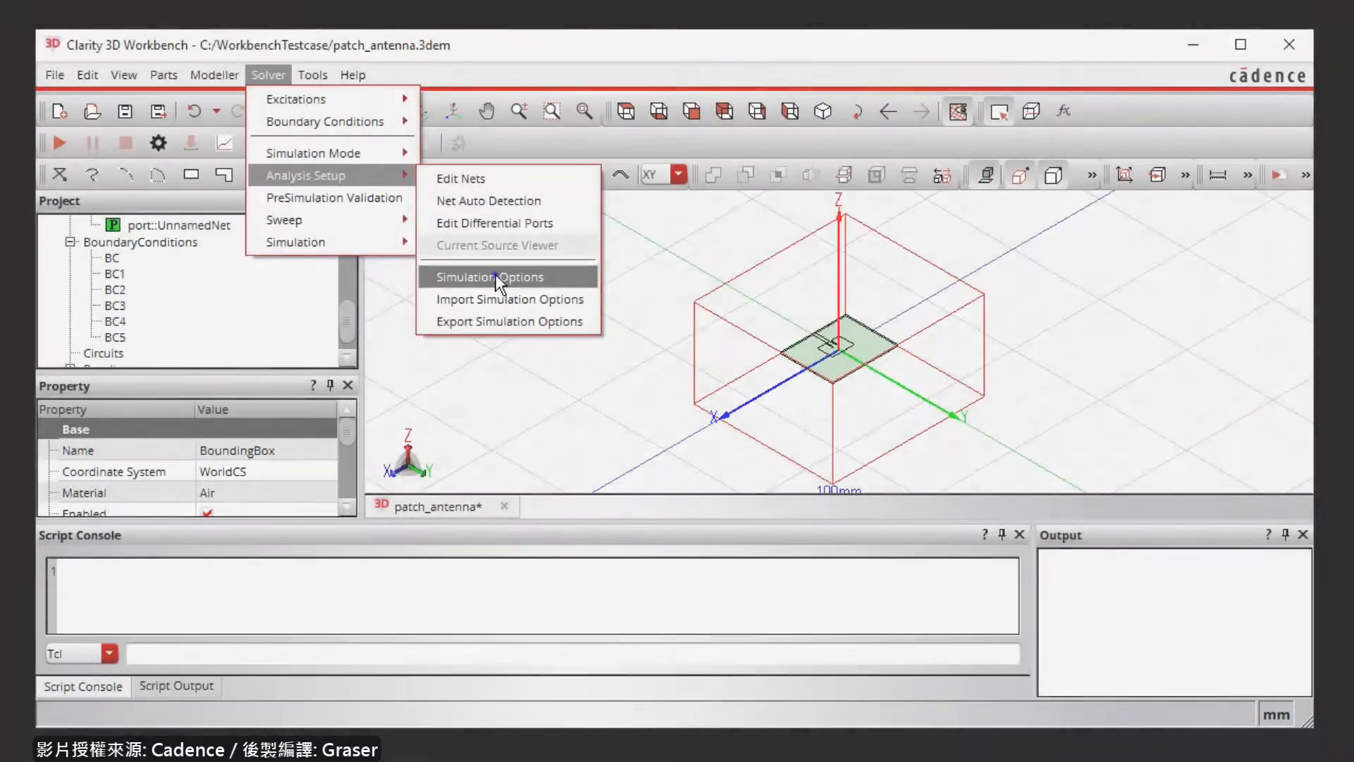
click(495, 275)
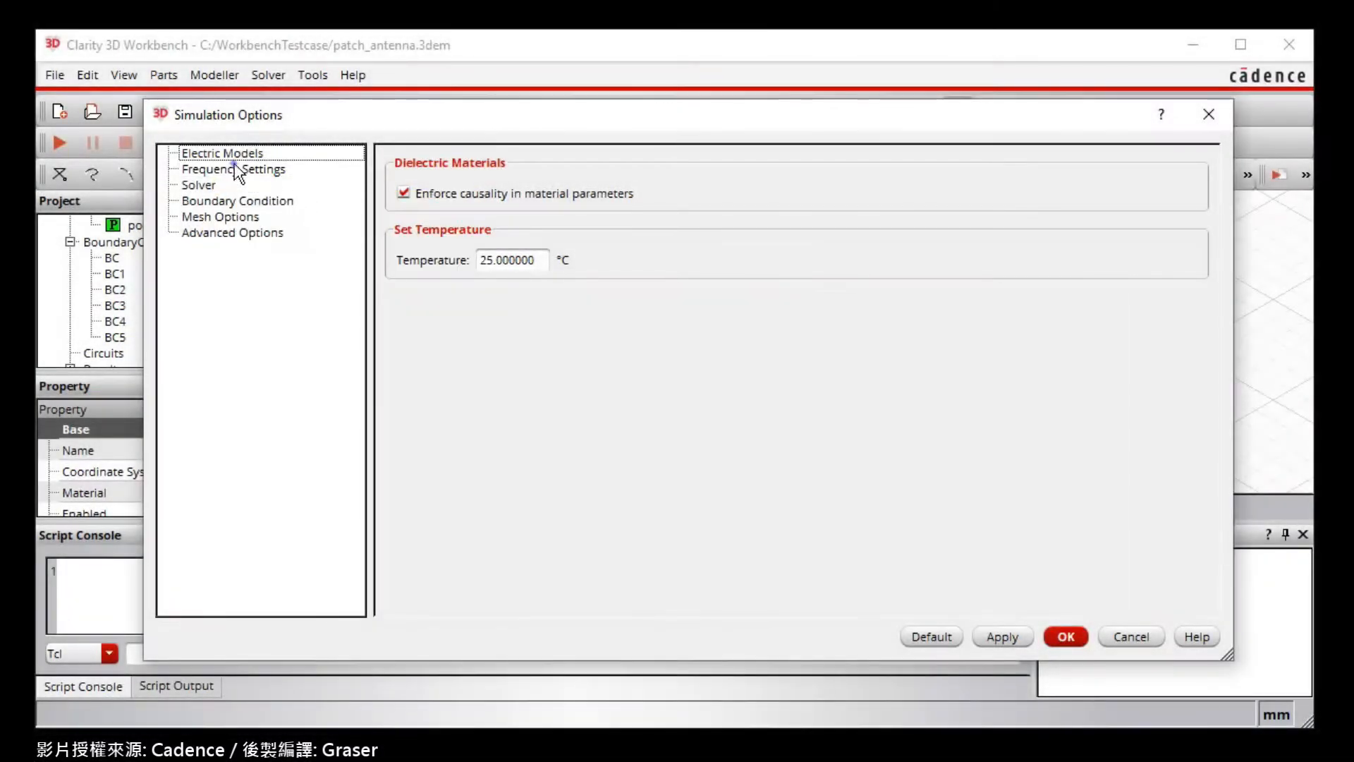
click(235, 170)
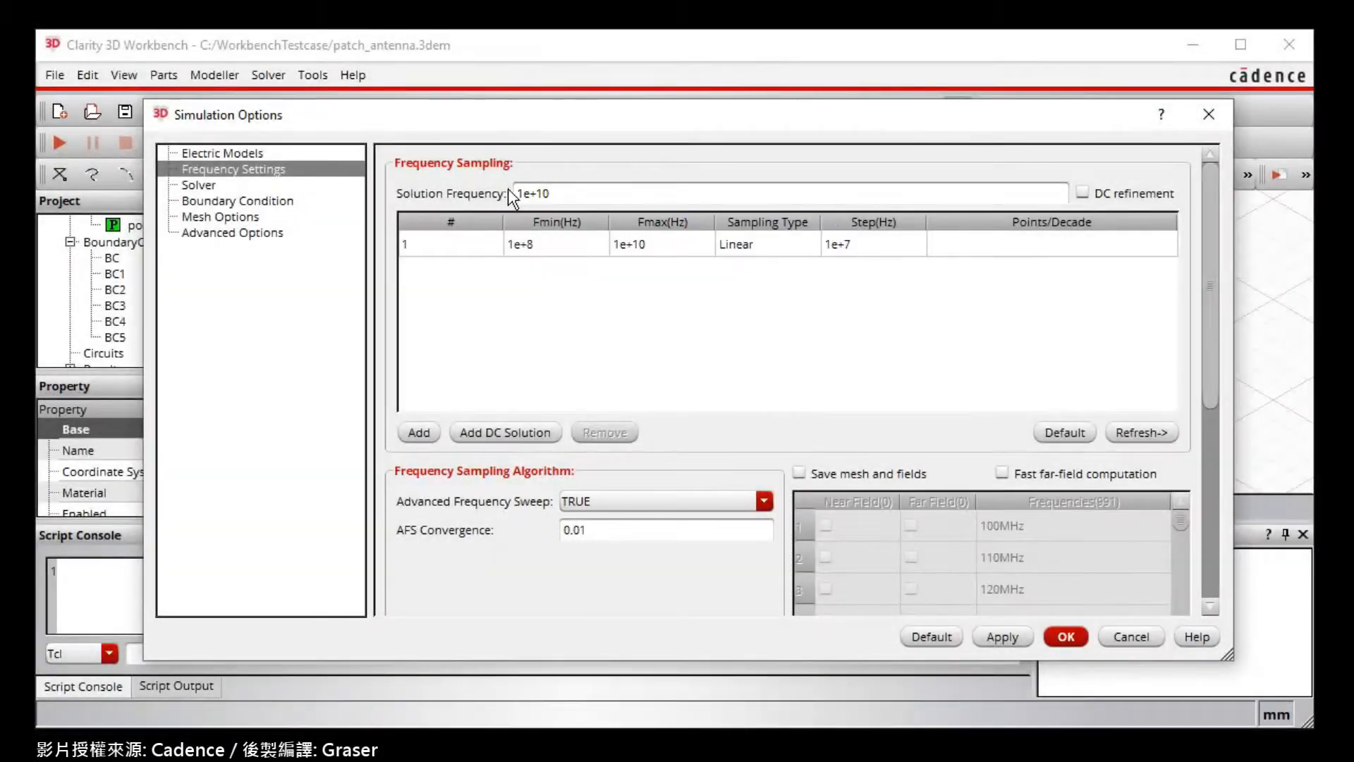
triple_click(573, 195)
text(2.75e+09)
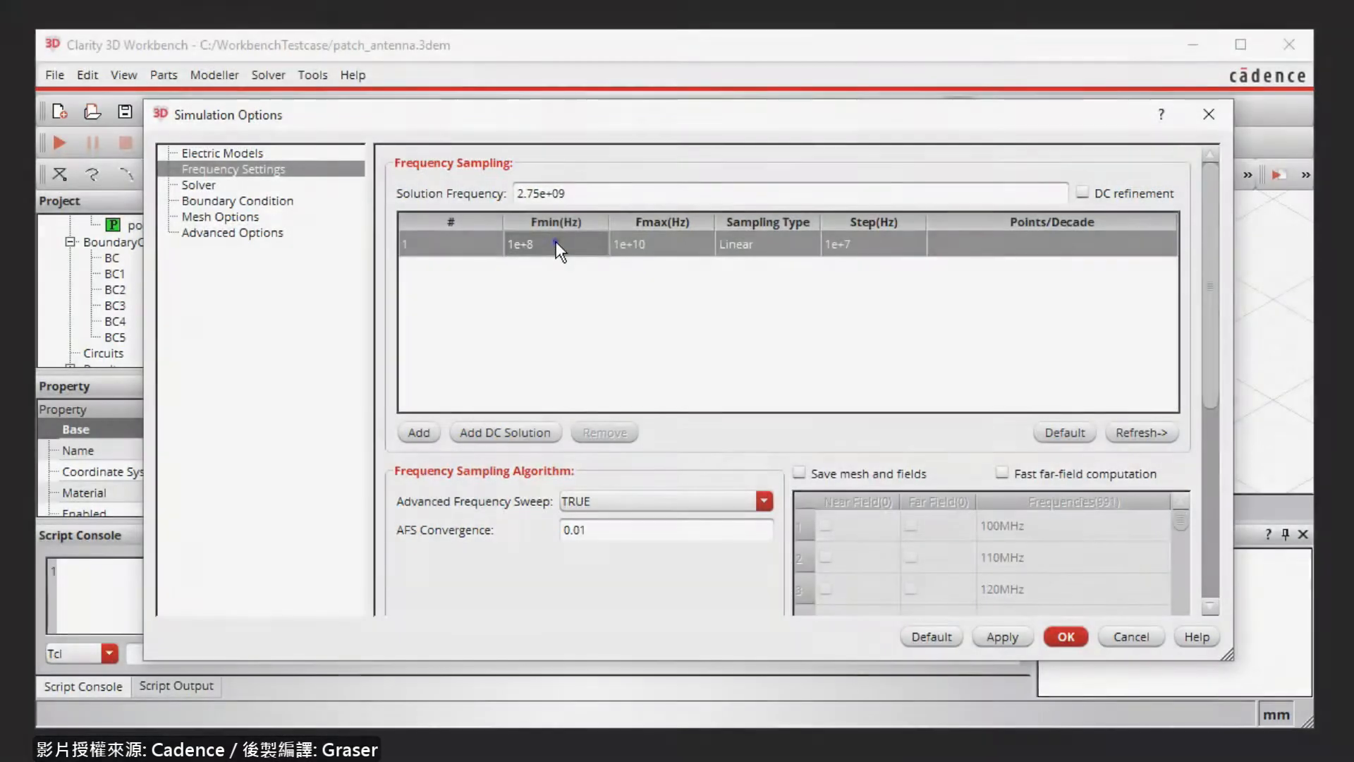
Set sweep row 1 to 2.25e+9–3.25e+9 Hz with a 5e+6 Hz step, and enable saving mesh and fields.
double_click(556, 244)
text(2.25e+9)
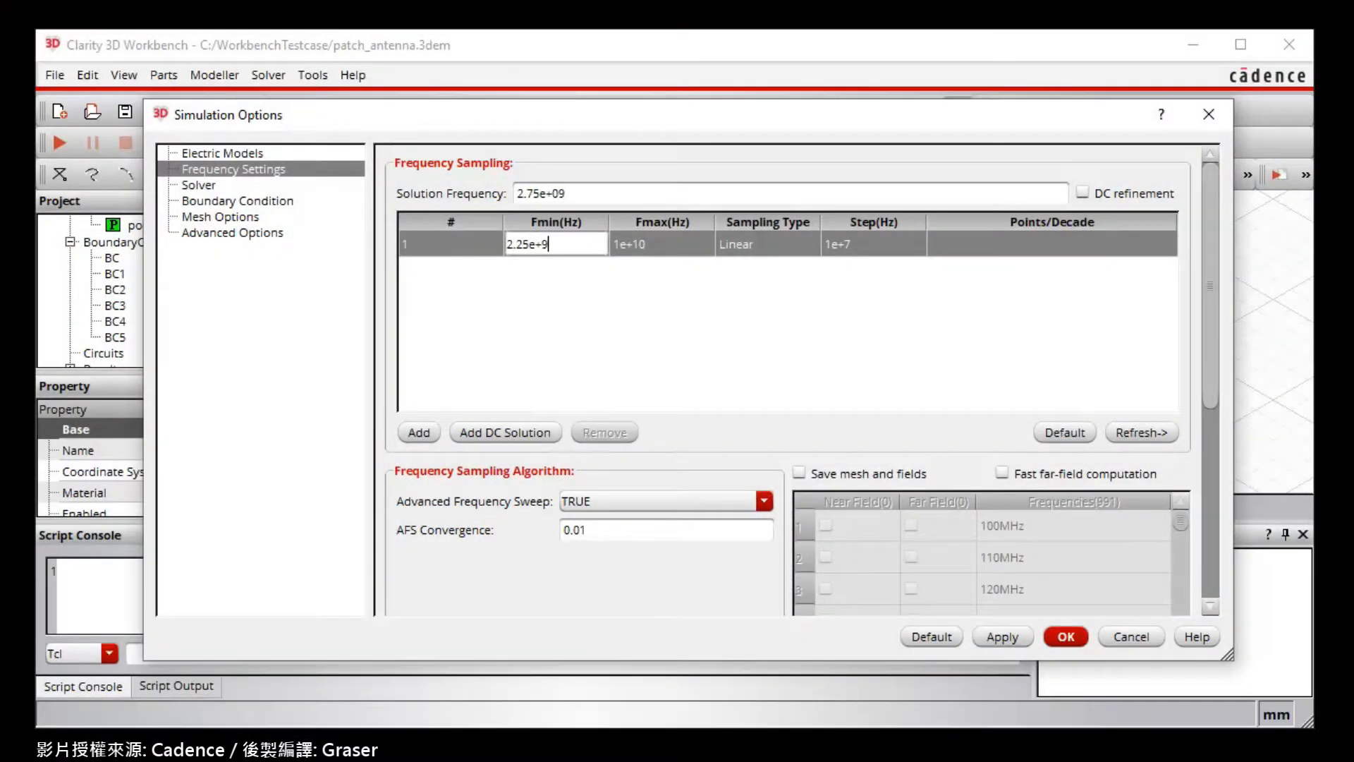
key(Return)
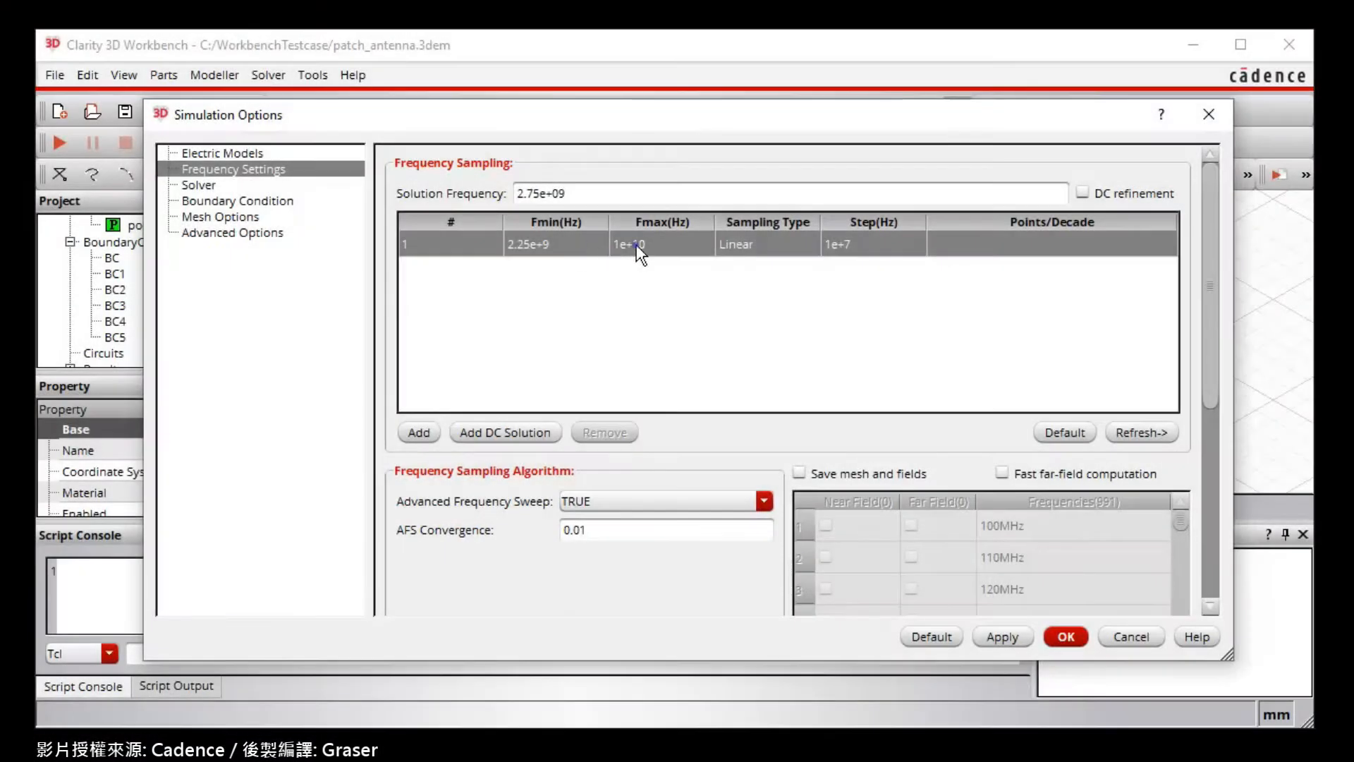
double_click(636, 244)
text(3.25e+9)
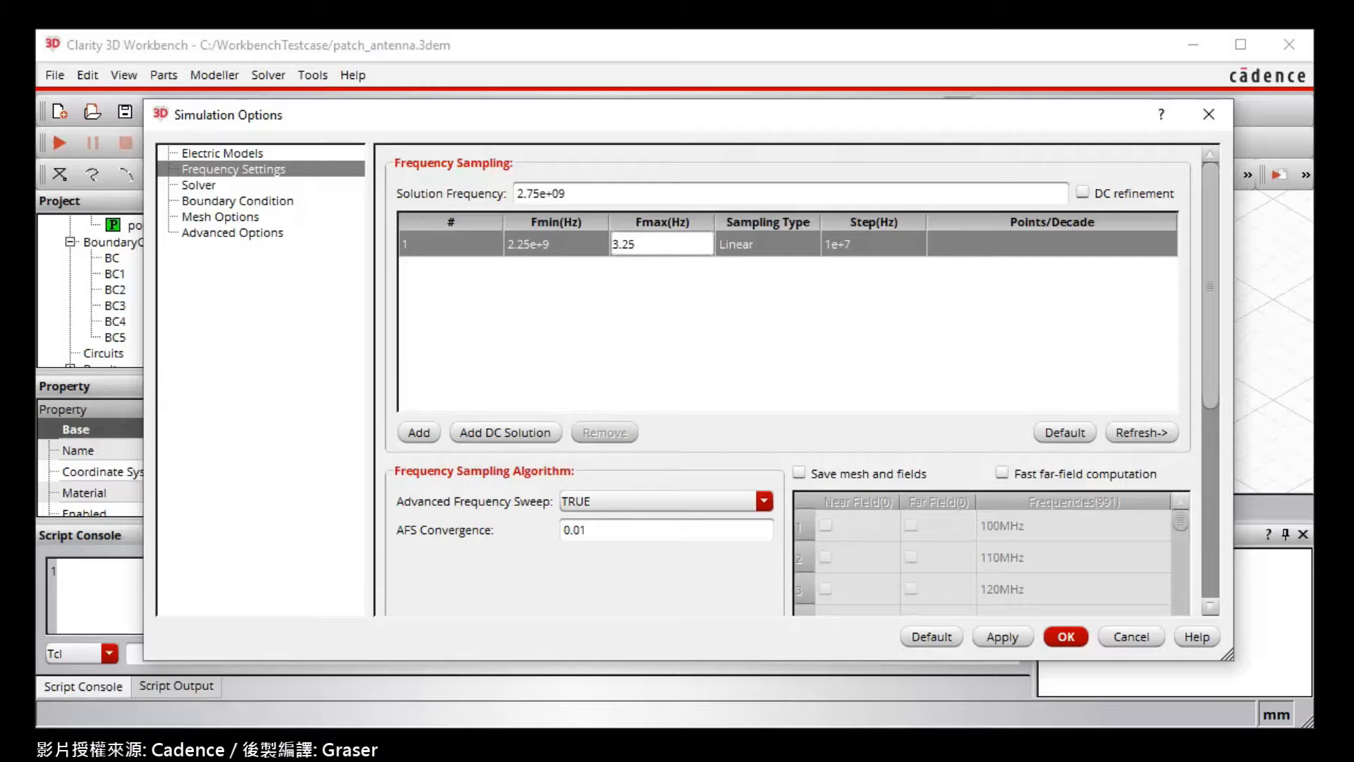
key(Return)
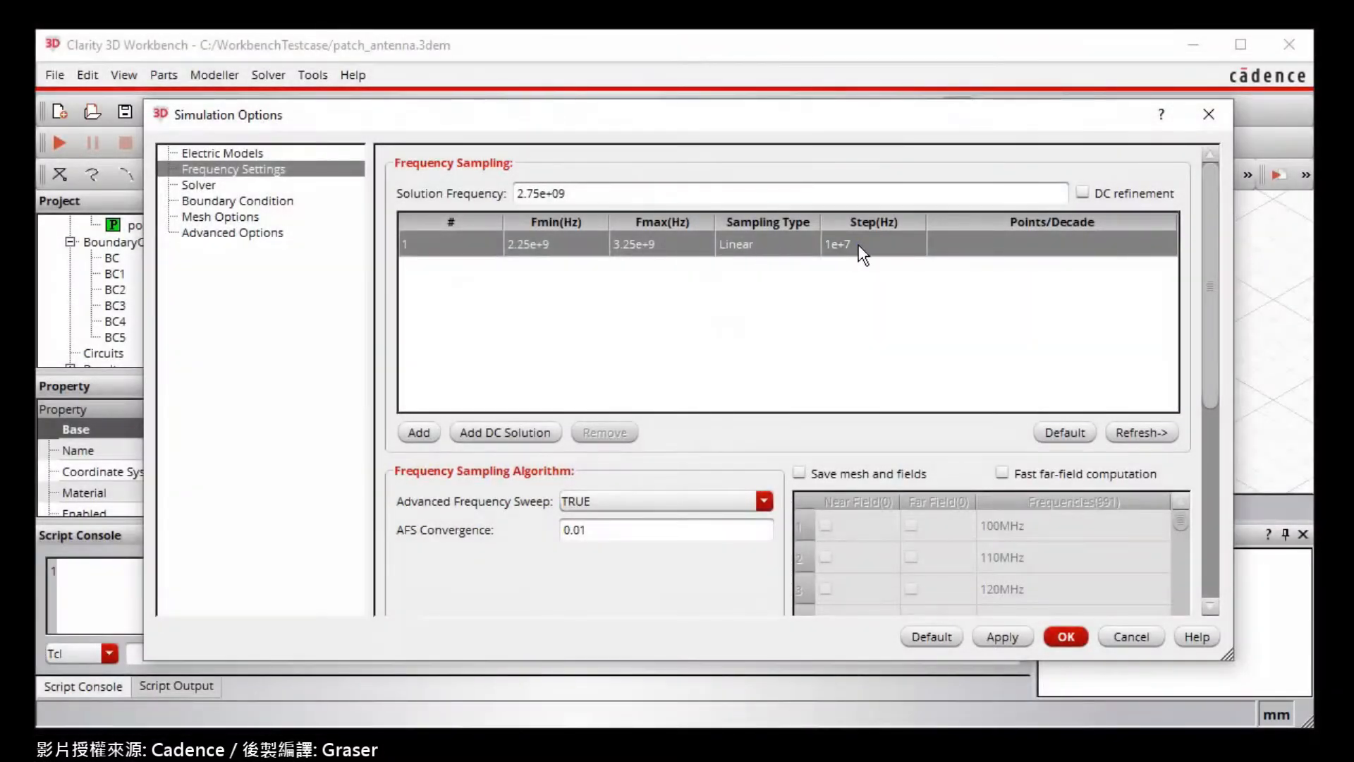
double_click(858, 244)
text(5e+6)
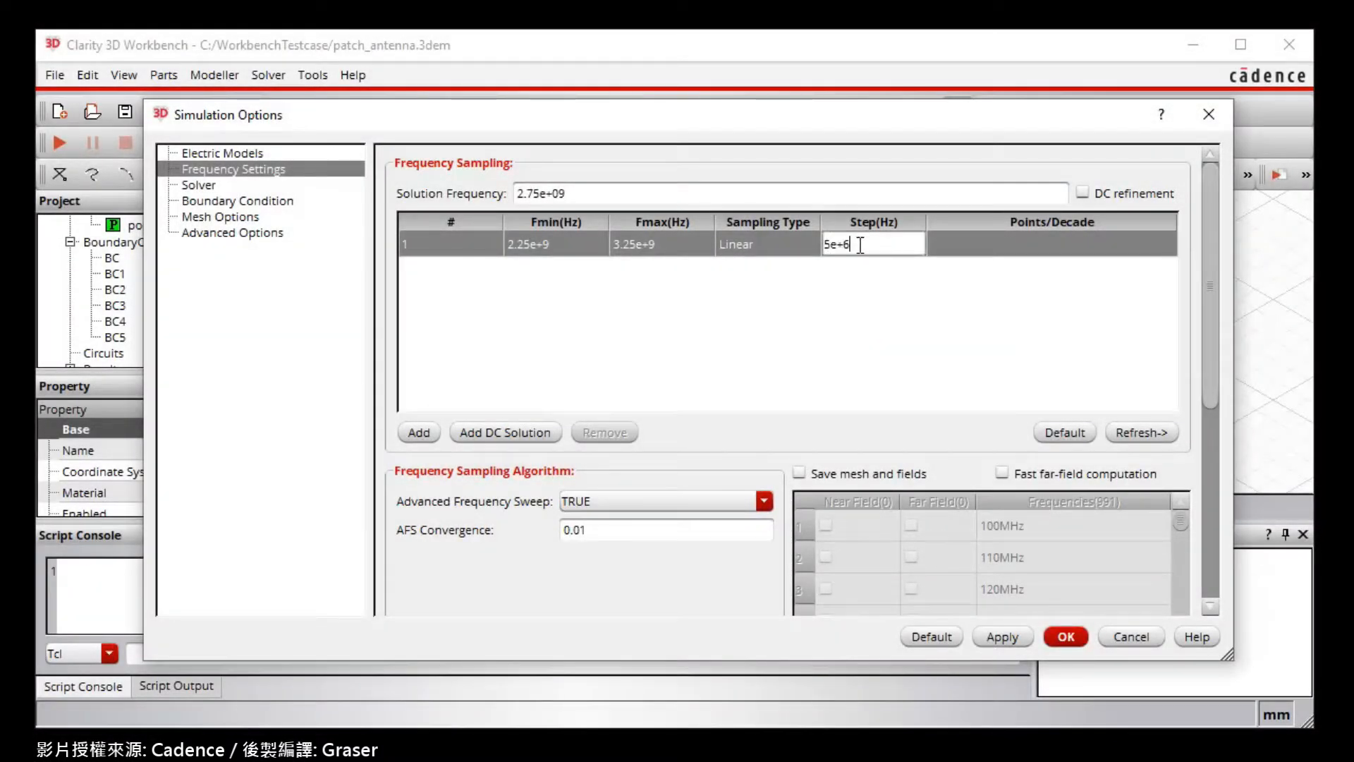
key(Return)
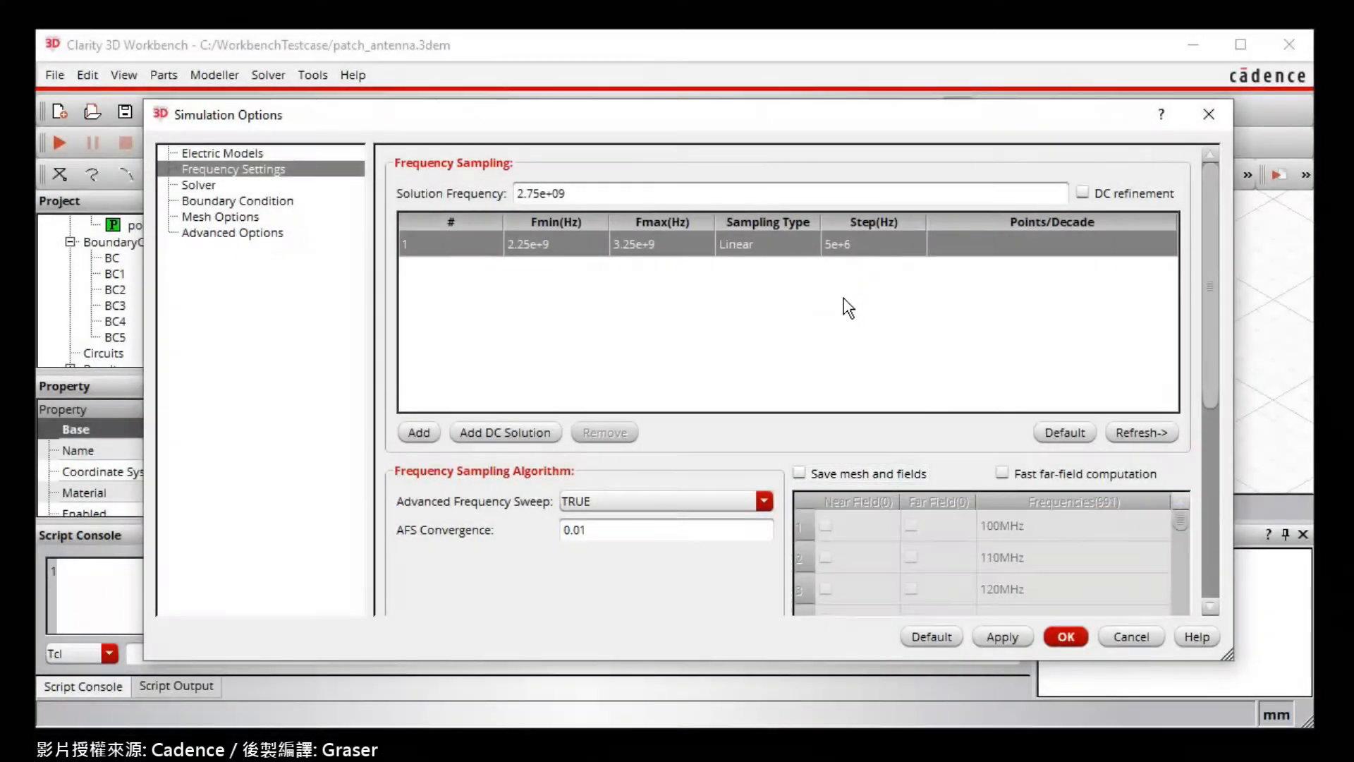
click(799, 473)
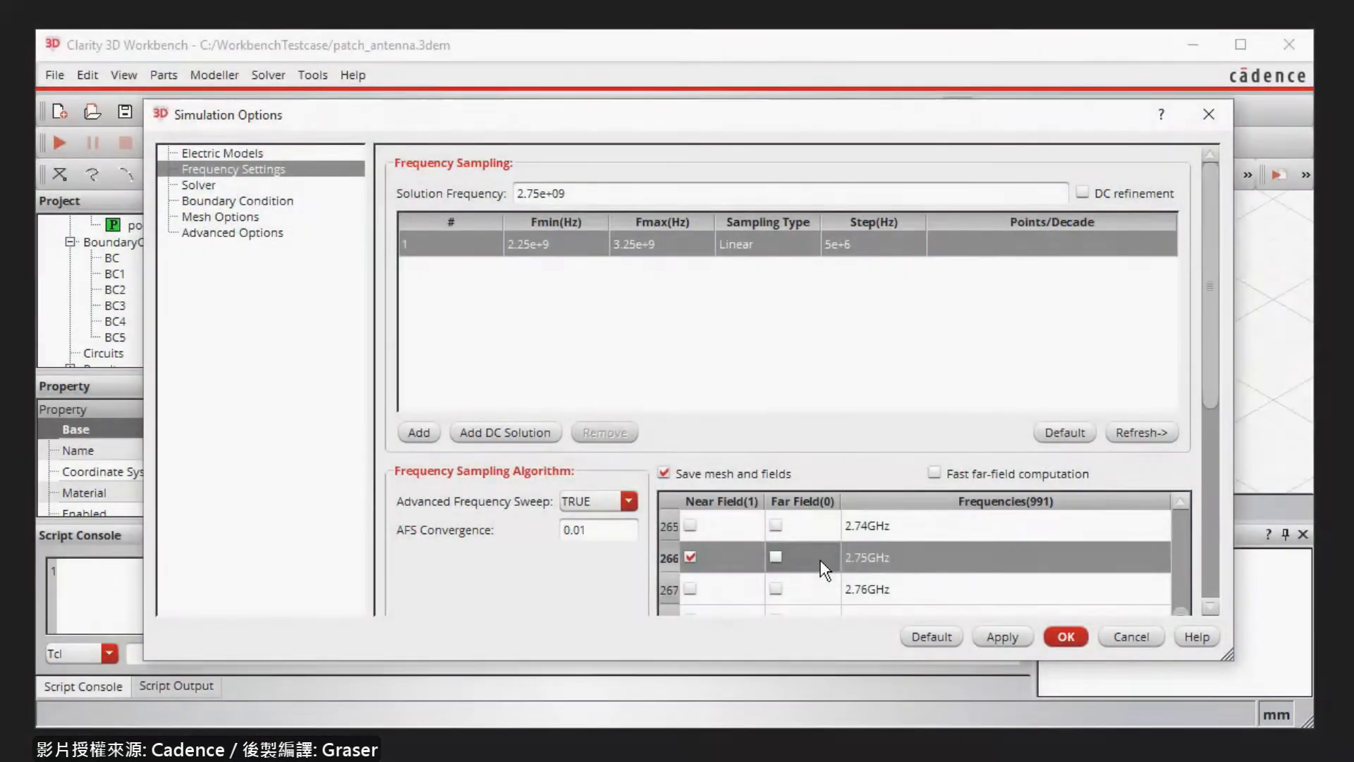
Tick Far Field for the 2.75GHz row and apply the frequency settings.
click(775, 556)
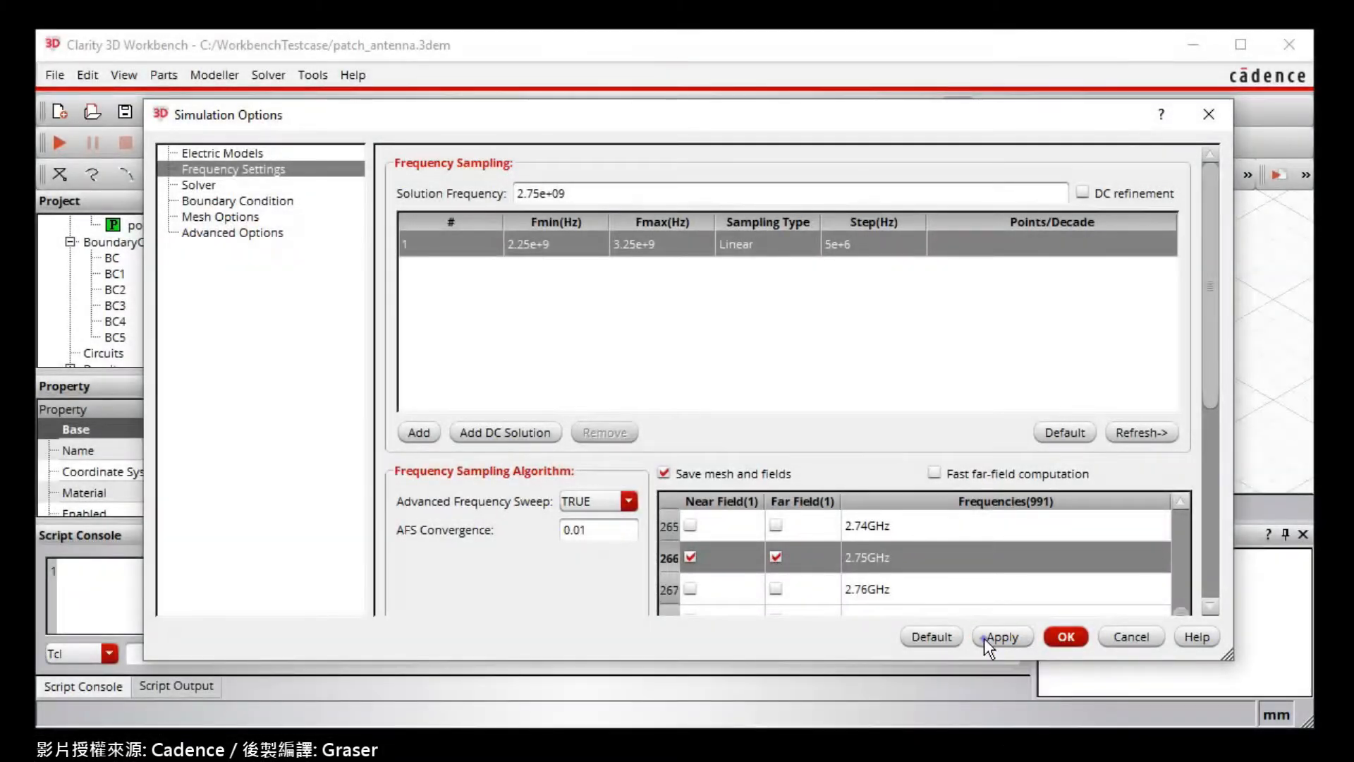
click(988, 637)
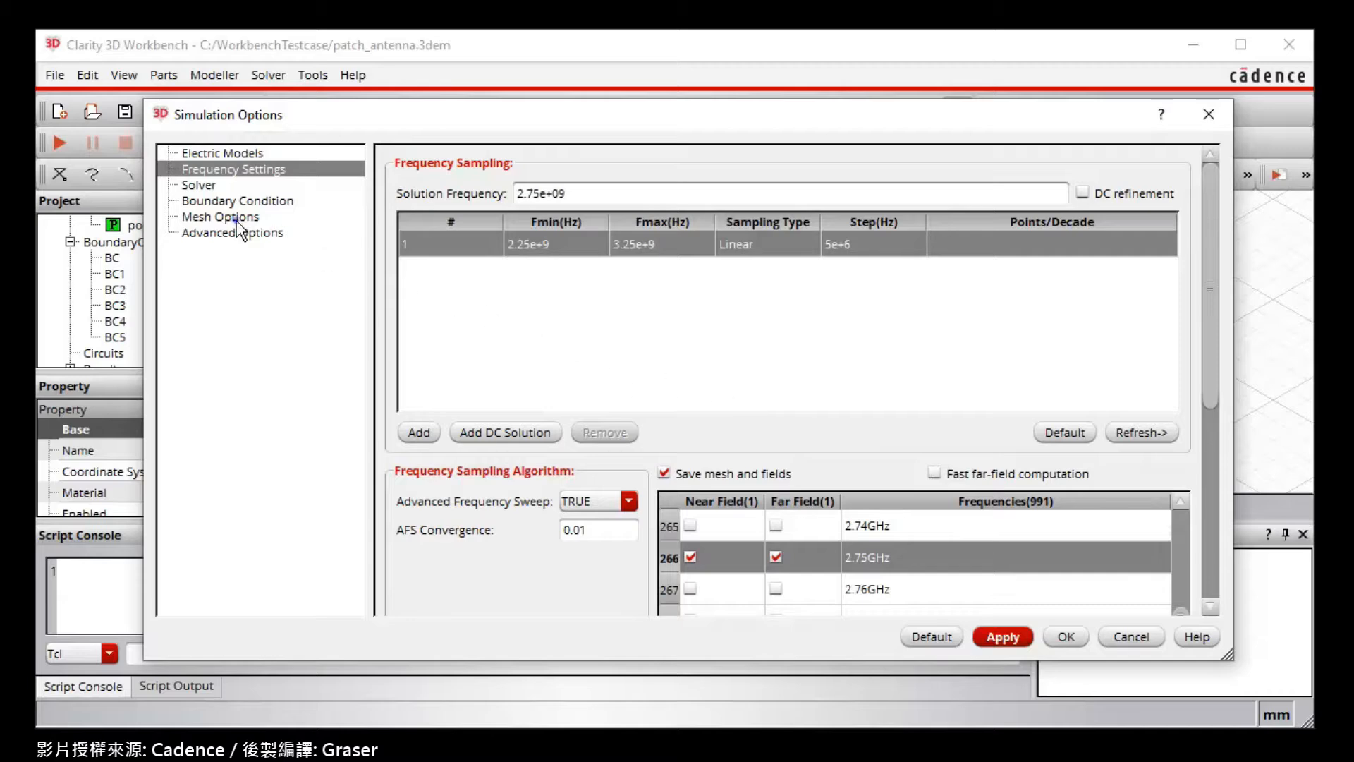
Switch the signal-net max edge length to Auto in Mesh Options, then apply and close with OK.
click(237, 218)
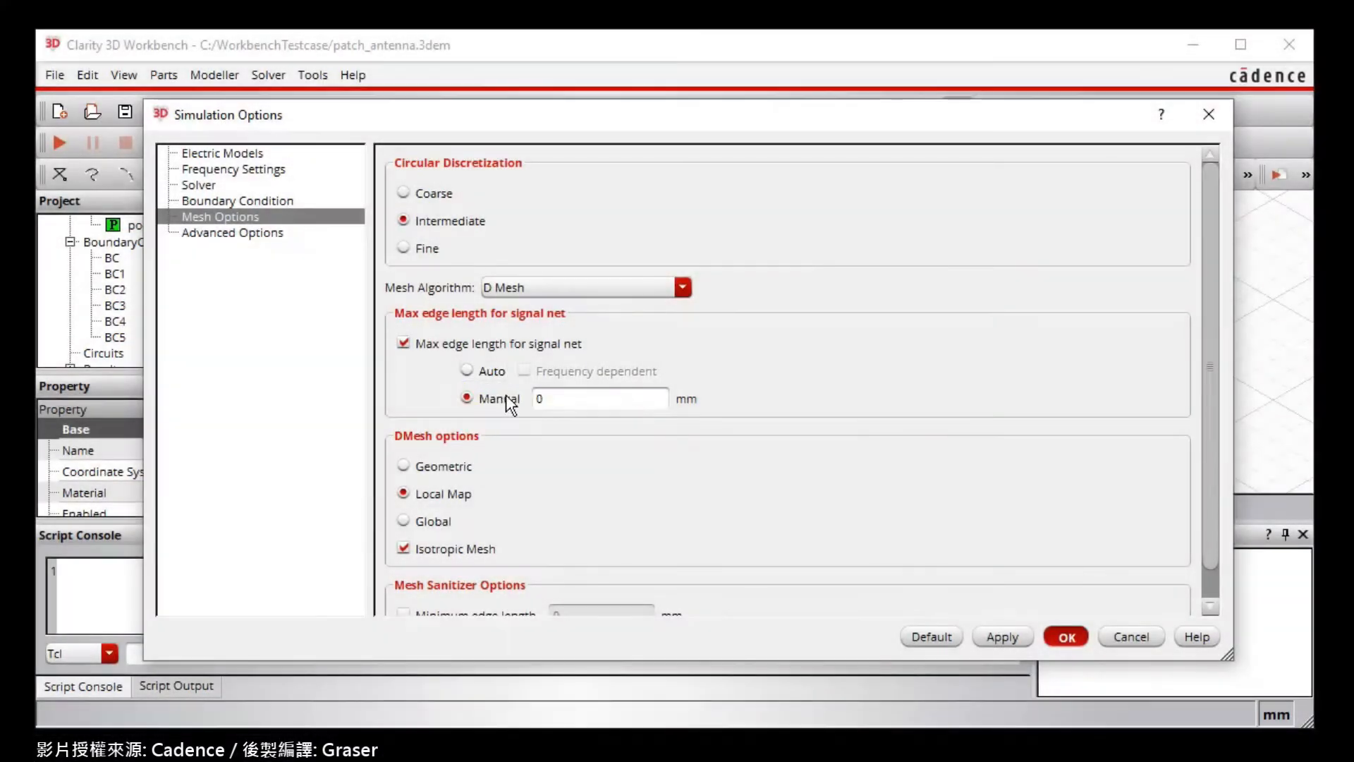
click(465, 372)
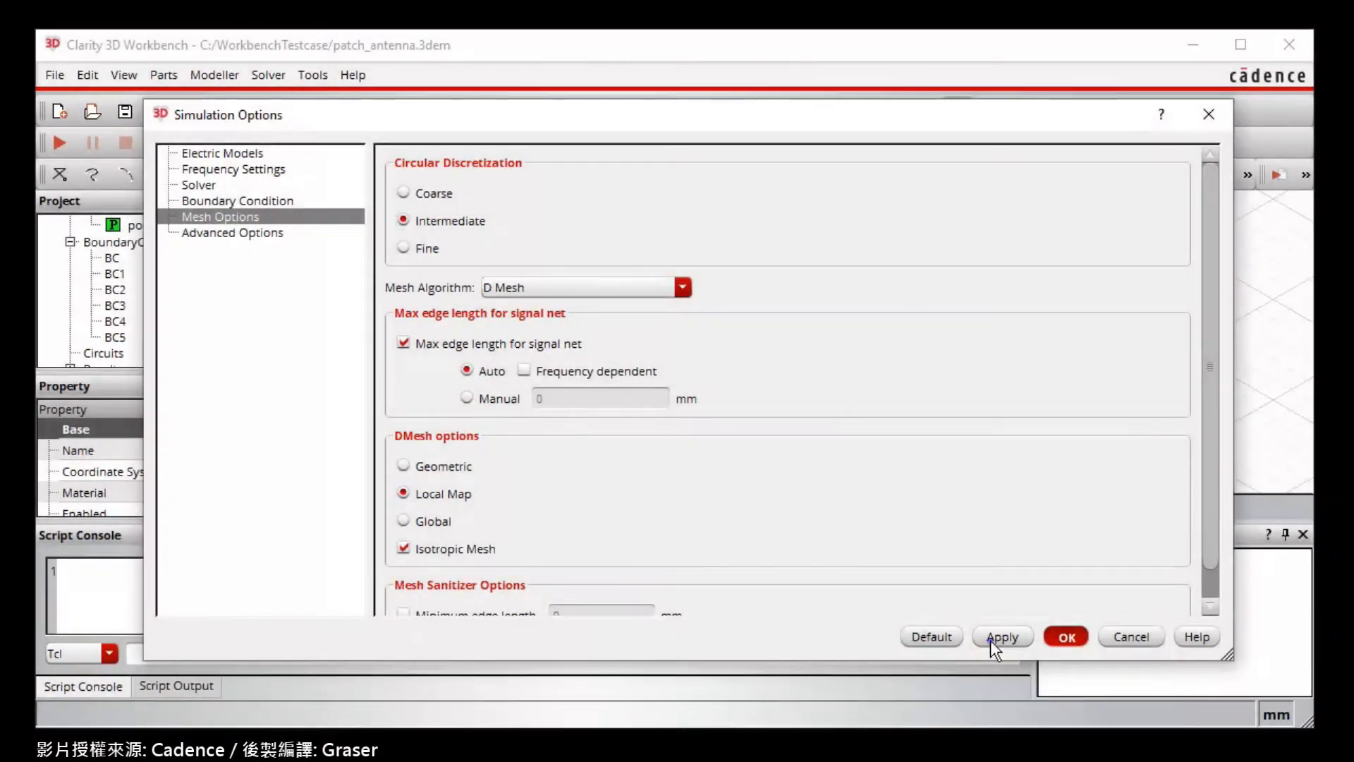
click(995, 637)
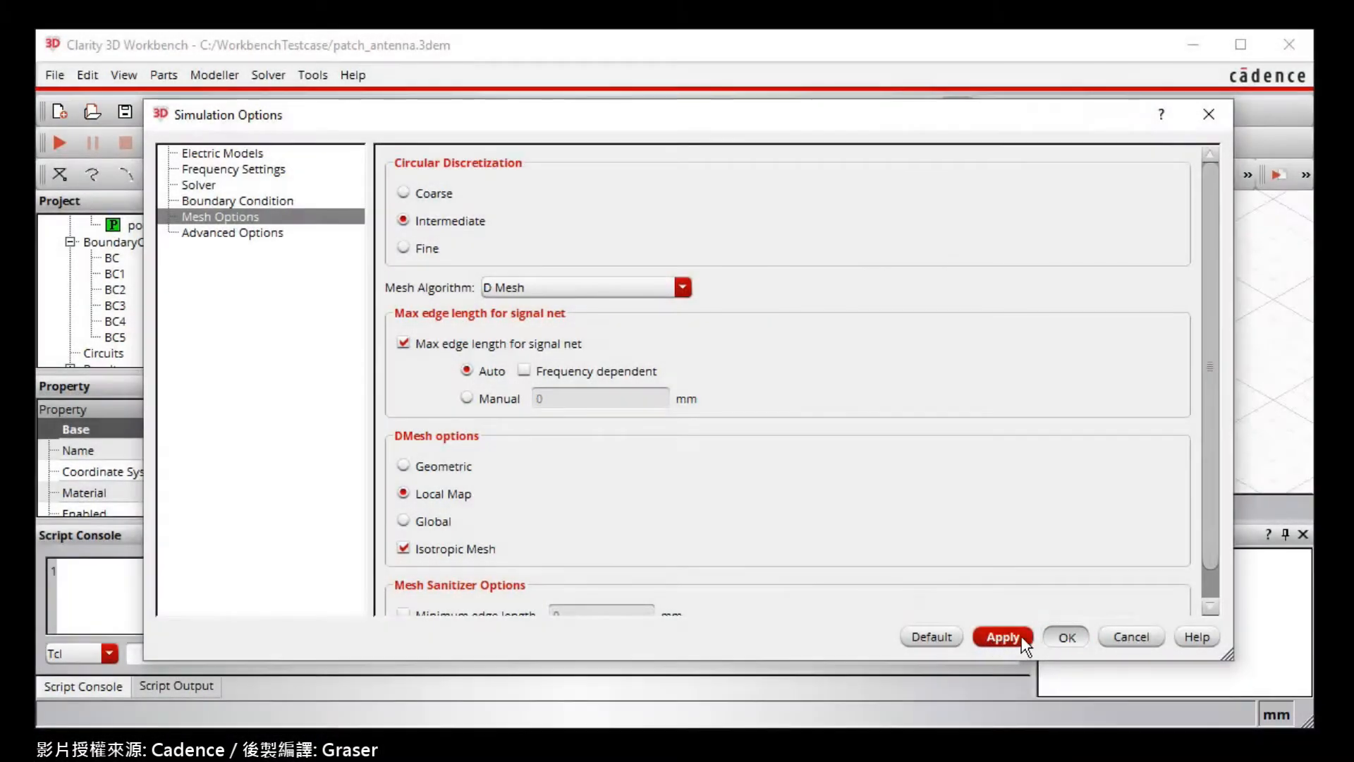
click(1065, 636)
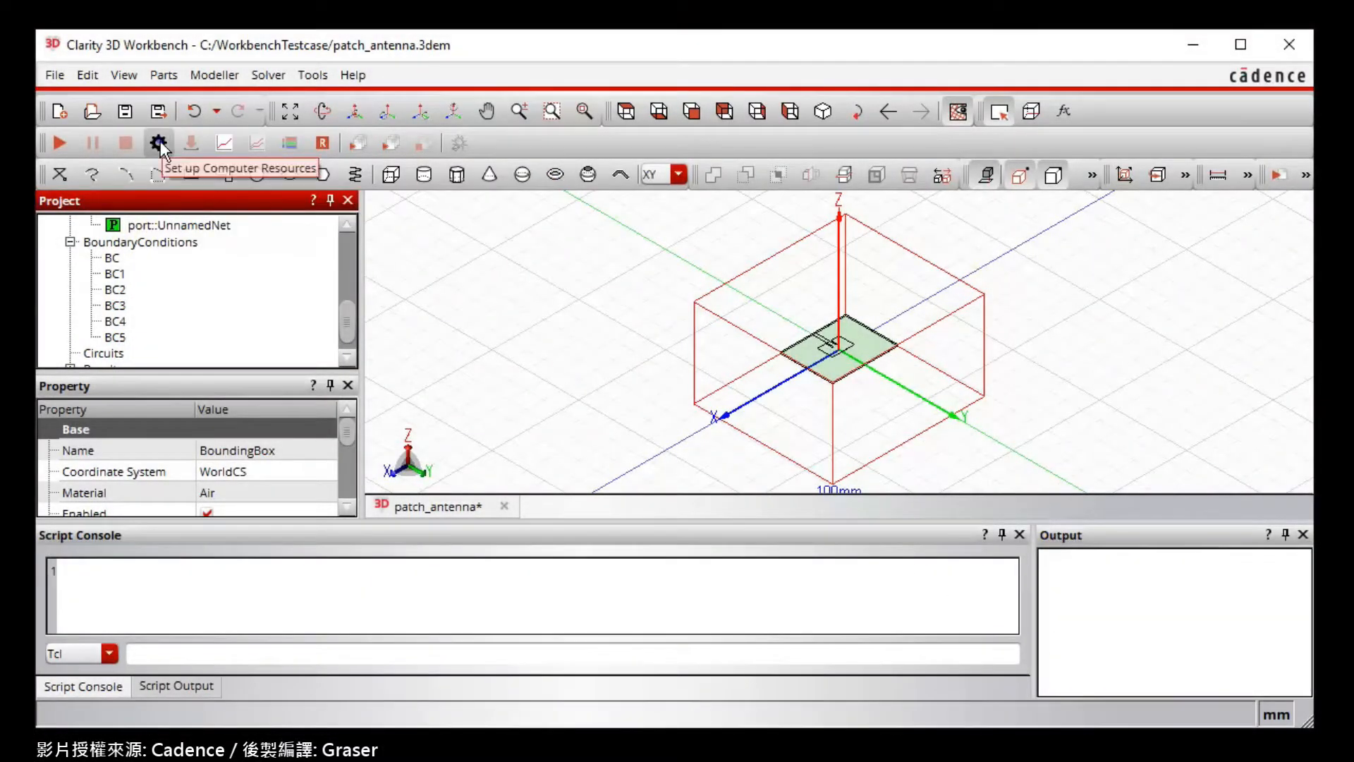
Save the default local computer resources (localhost, 2 CPUs) and close the setup dialog.
click(159, 145)
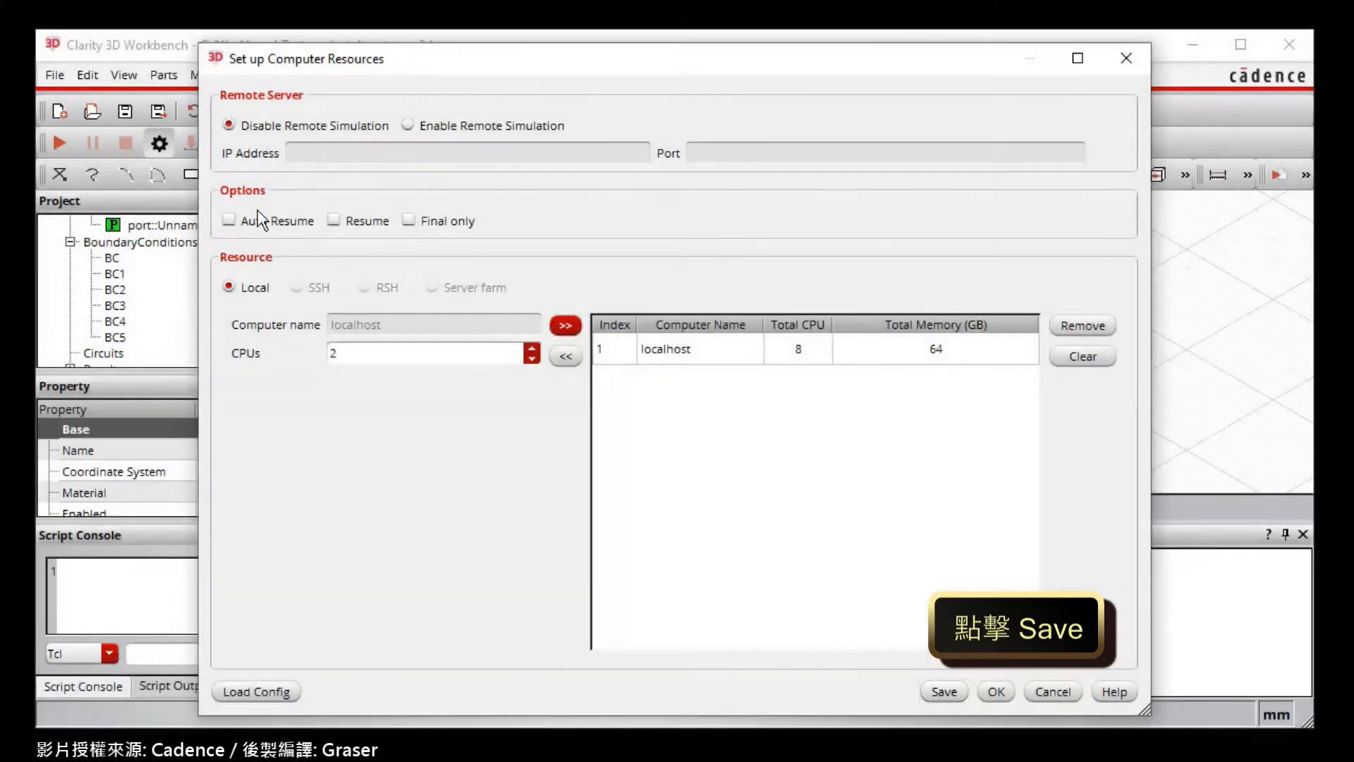
click(943, 693)
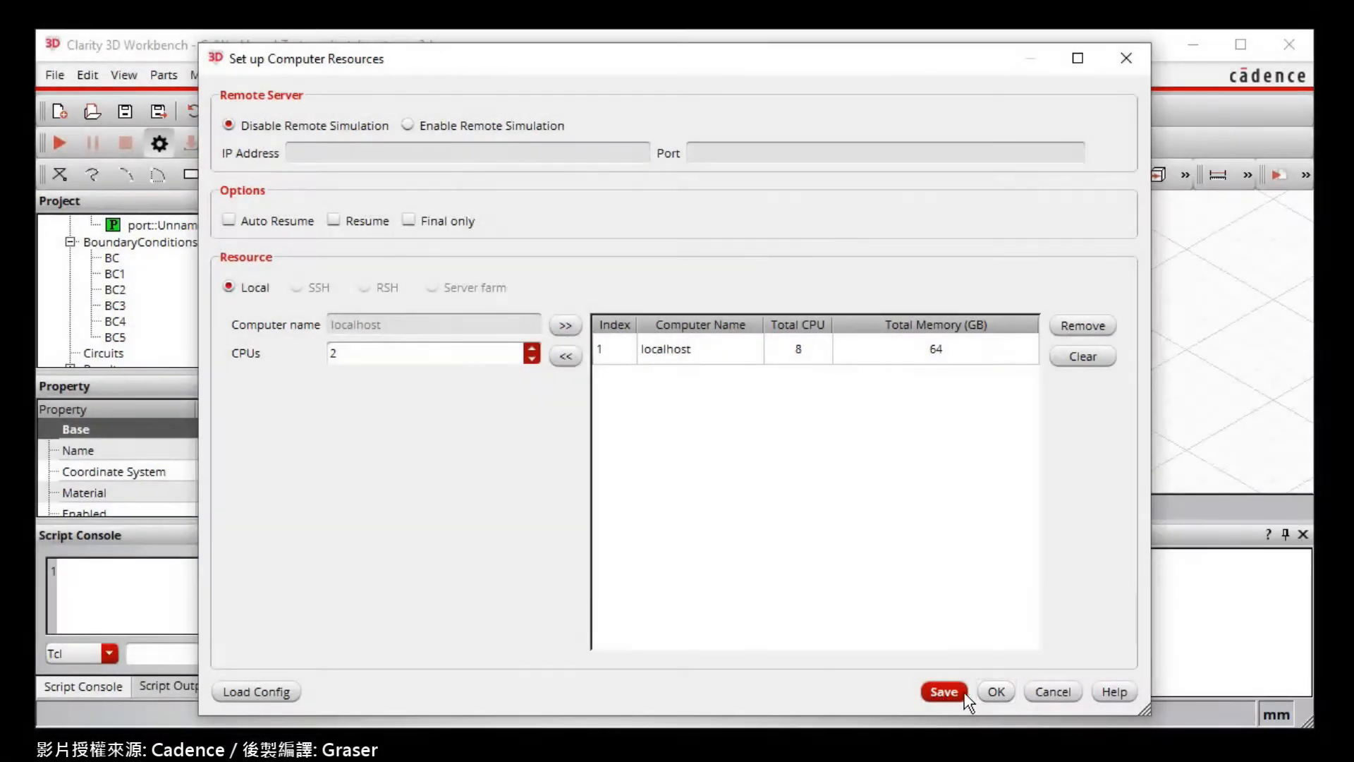
click(992, 691)
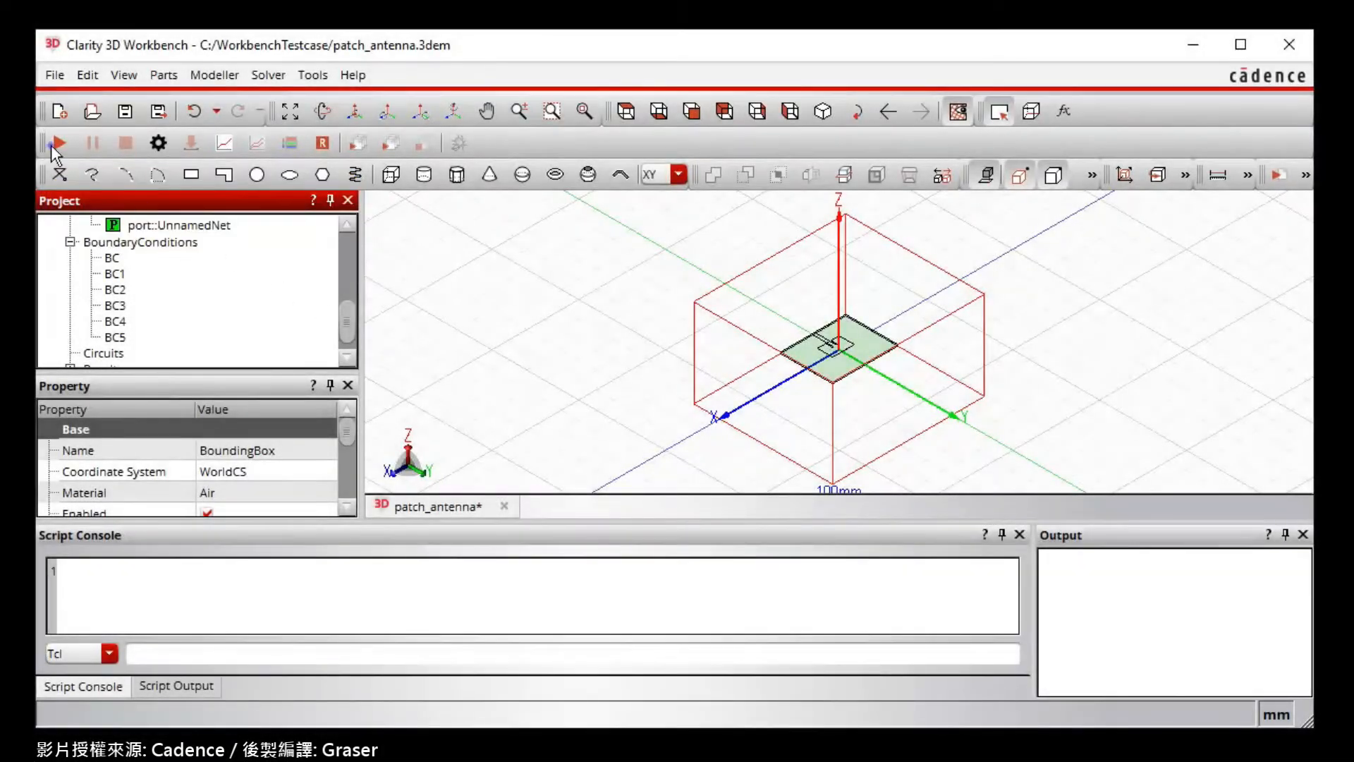
Run the patch_antenna simulation and expand the Results node once it finishes.
click(58, 142)
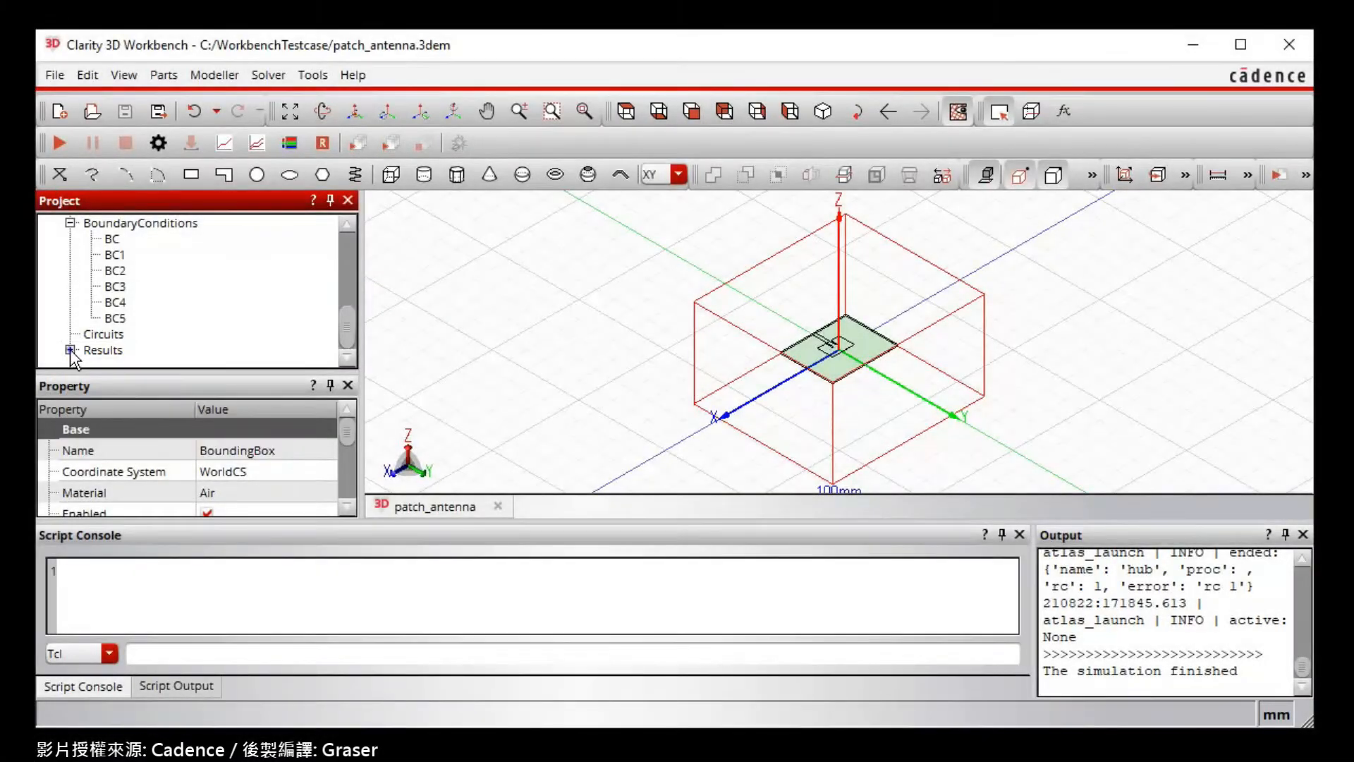
click(69, 350)
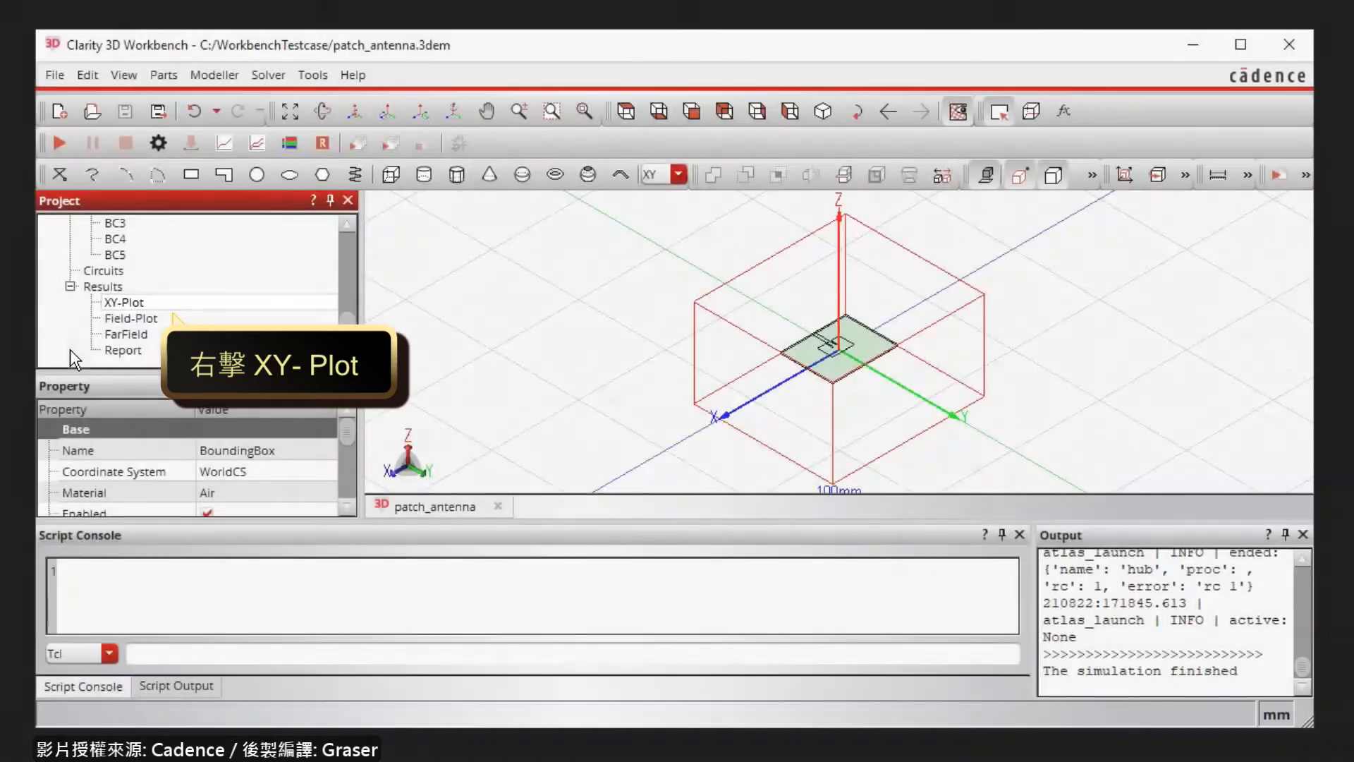
Open the S1[1,1] amplitude (dB) versus frequency plot from the XY-Plot result.
right_click(138, 303)
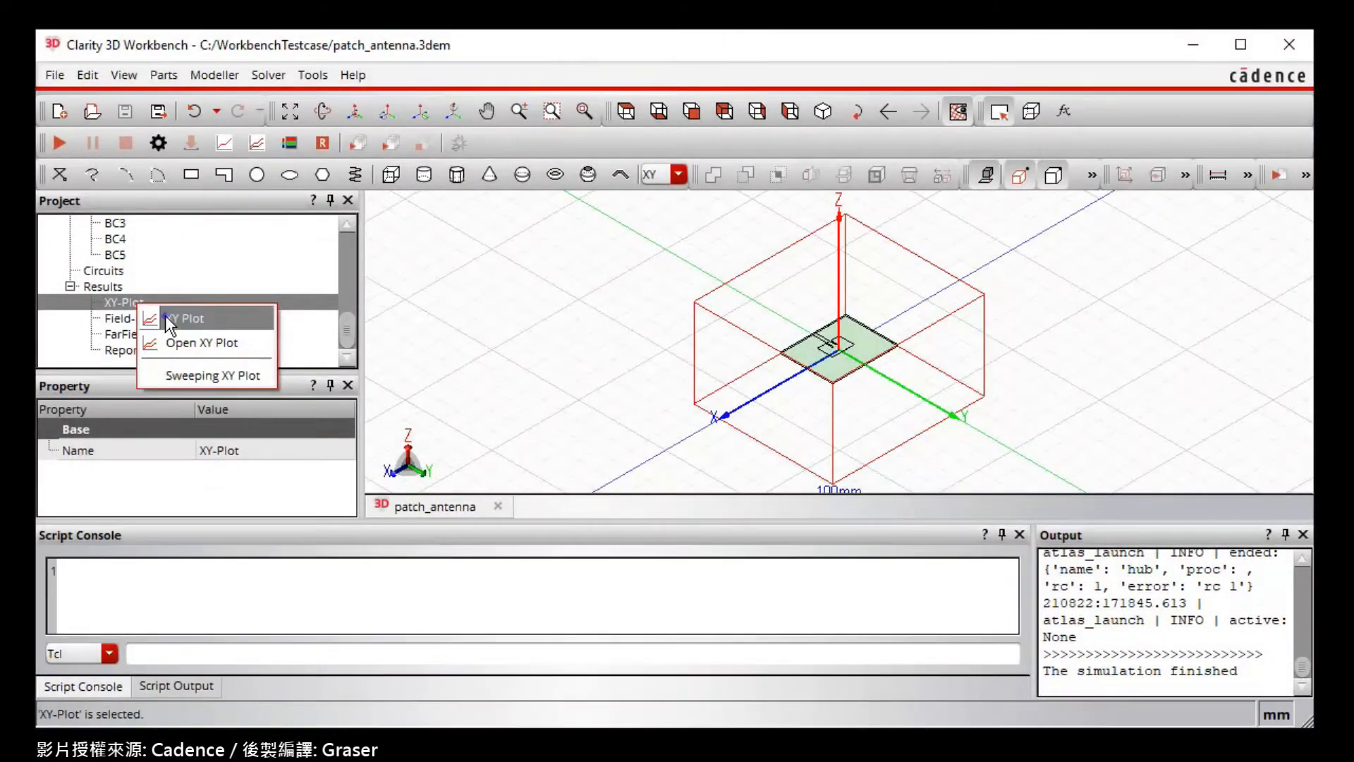
click(170, 318)
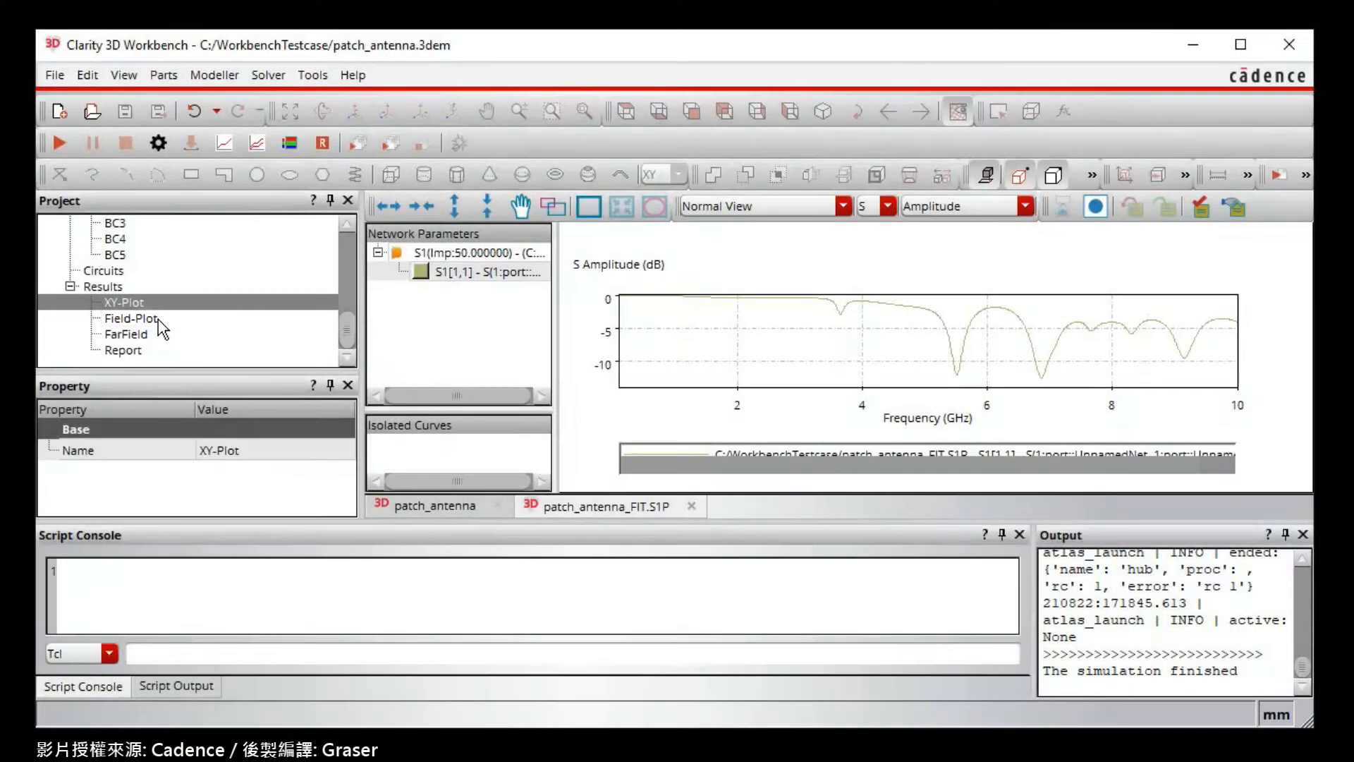
right_click(158, 320)
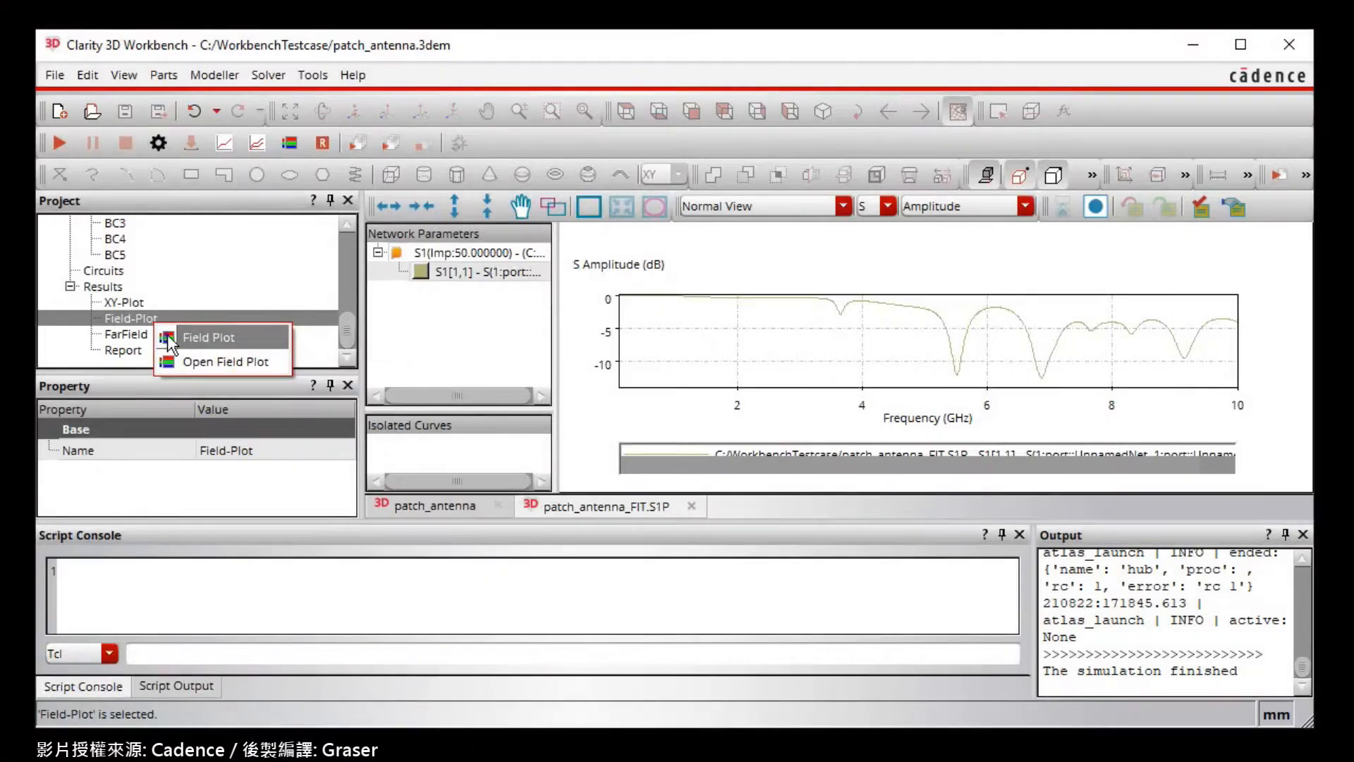
Show the Mag E field plot at 2.75e+9 Hz with Structure on, AIR hidden and Outline Mode off.
click(168, 334)
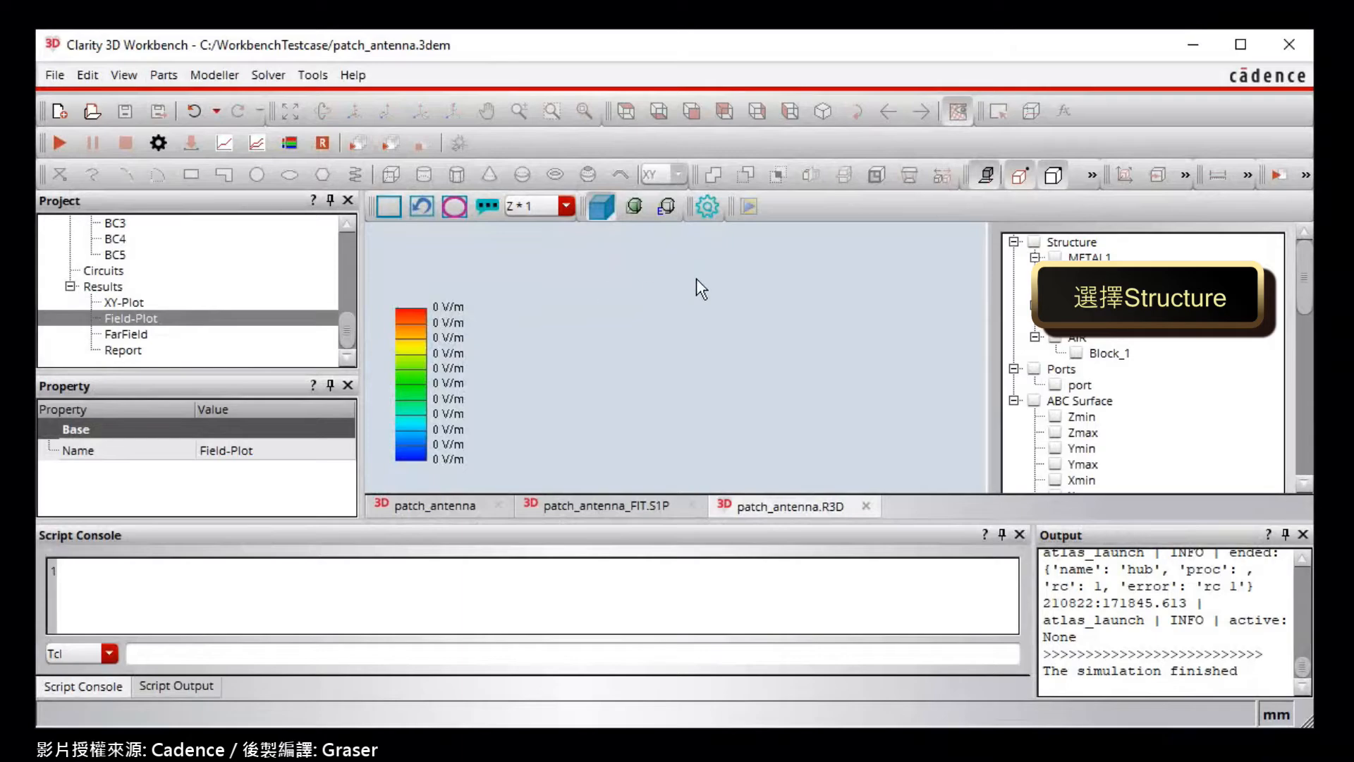
click(1034, 242)
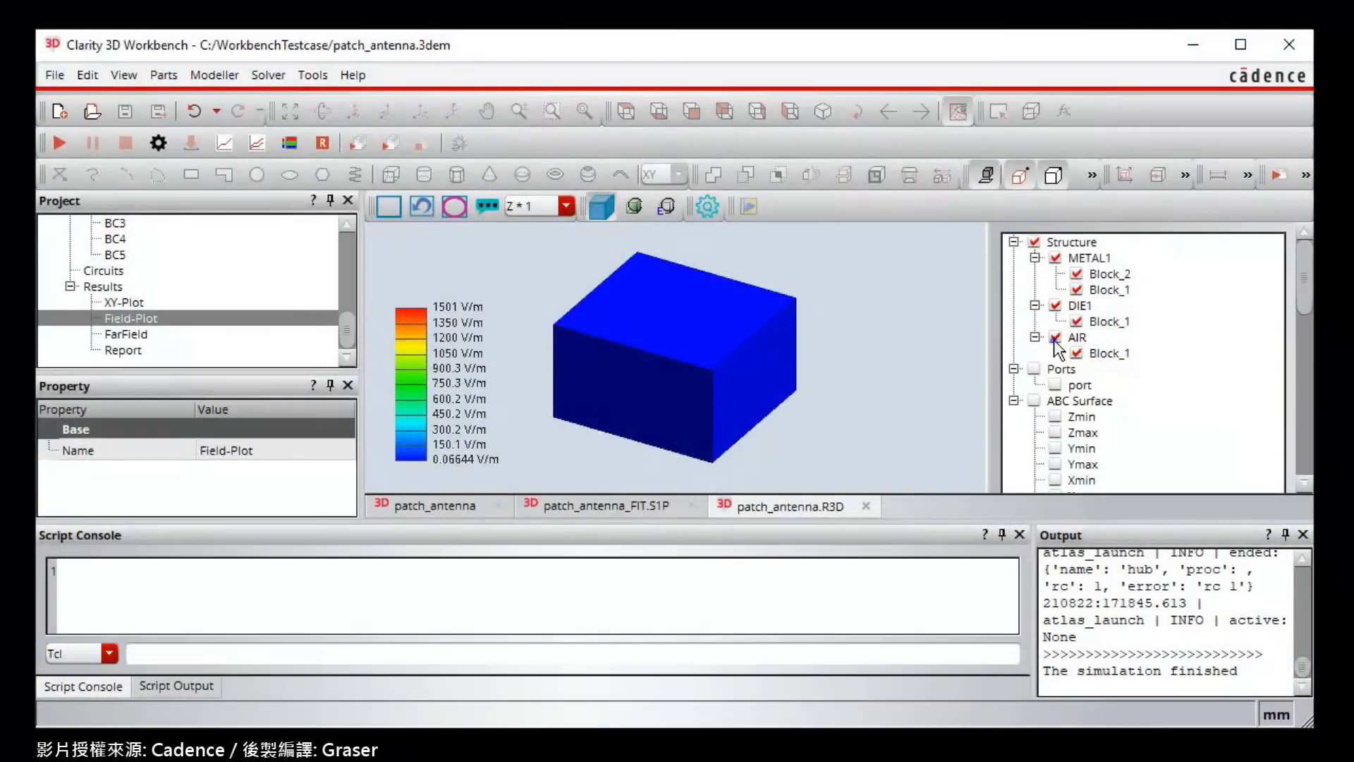
click(1056, 337)
drag(1305, 300, 1315, 393)
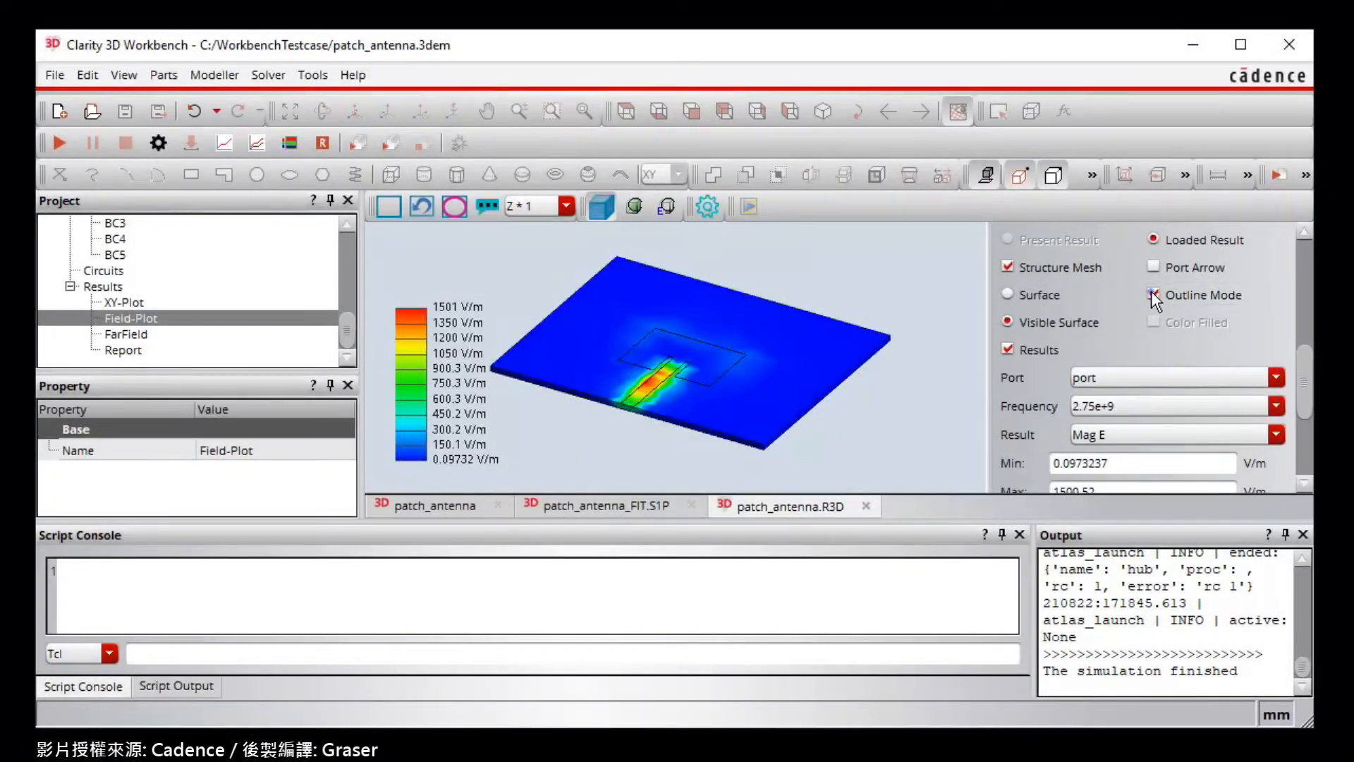
click(1154, 295)
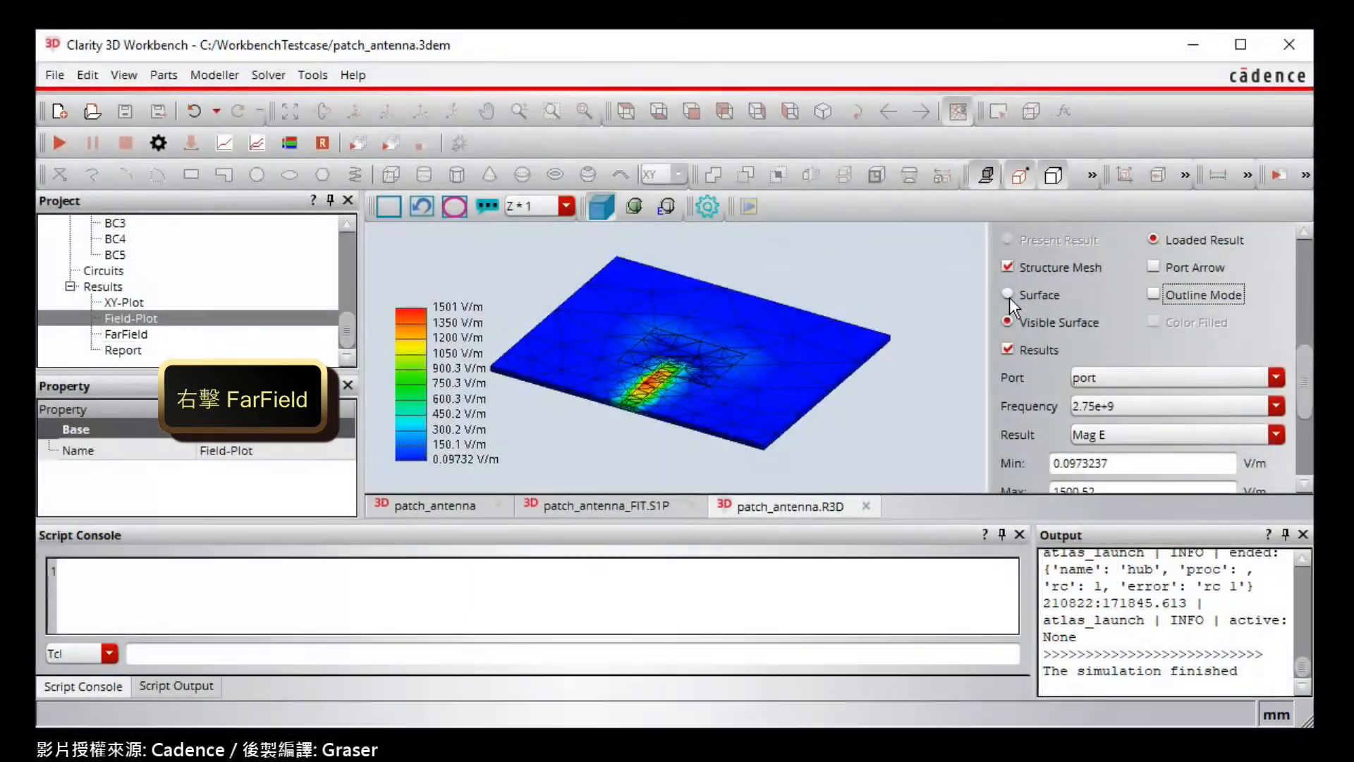
Open the FarField plot workspace and begin adding a new 3D-Plot at 2.75GHz.
right_click(159, 336)
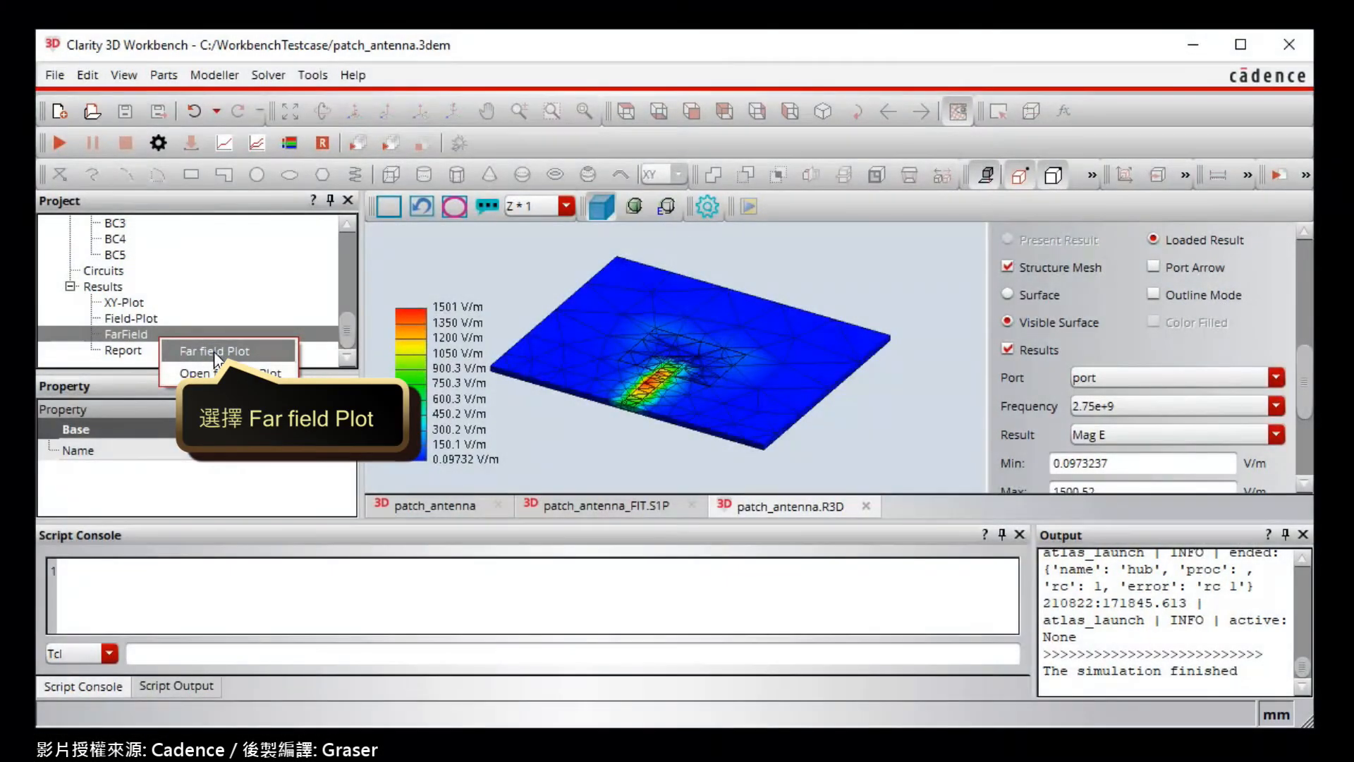
click(216, 353)
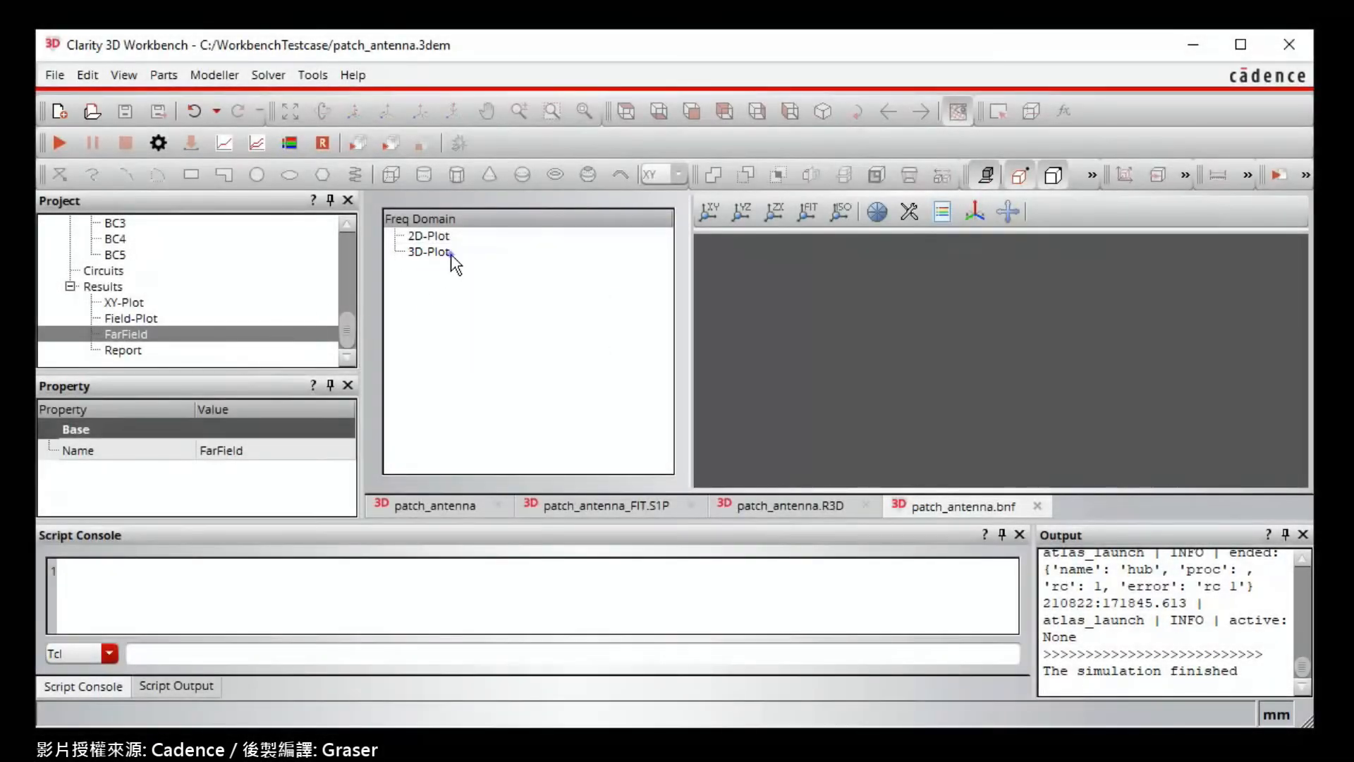
right_click(450, 254)
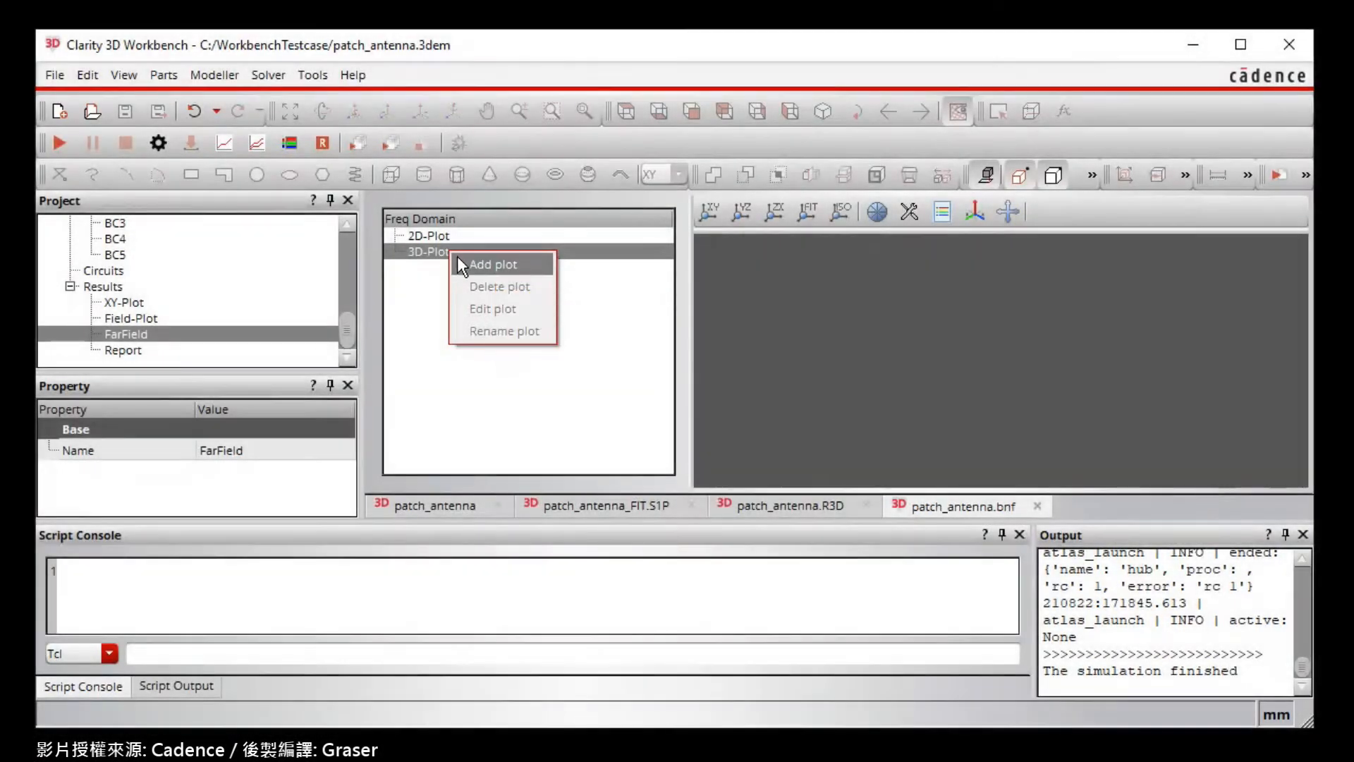
click(474, 264)
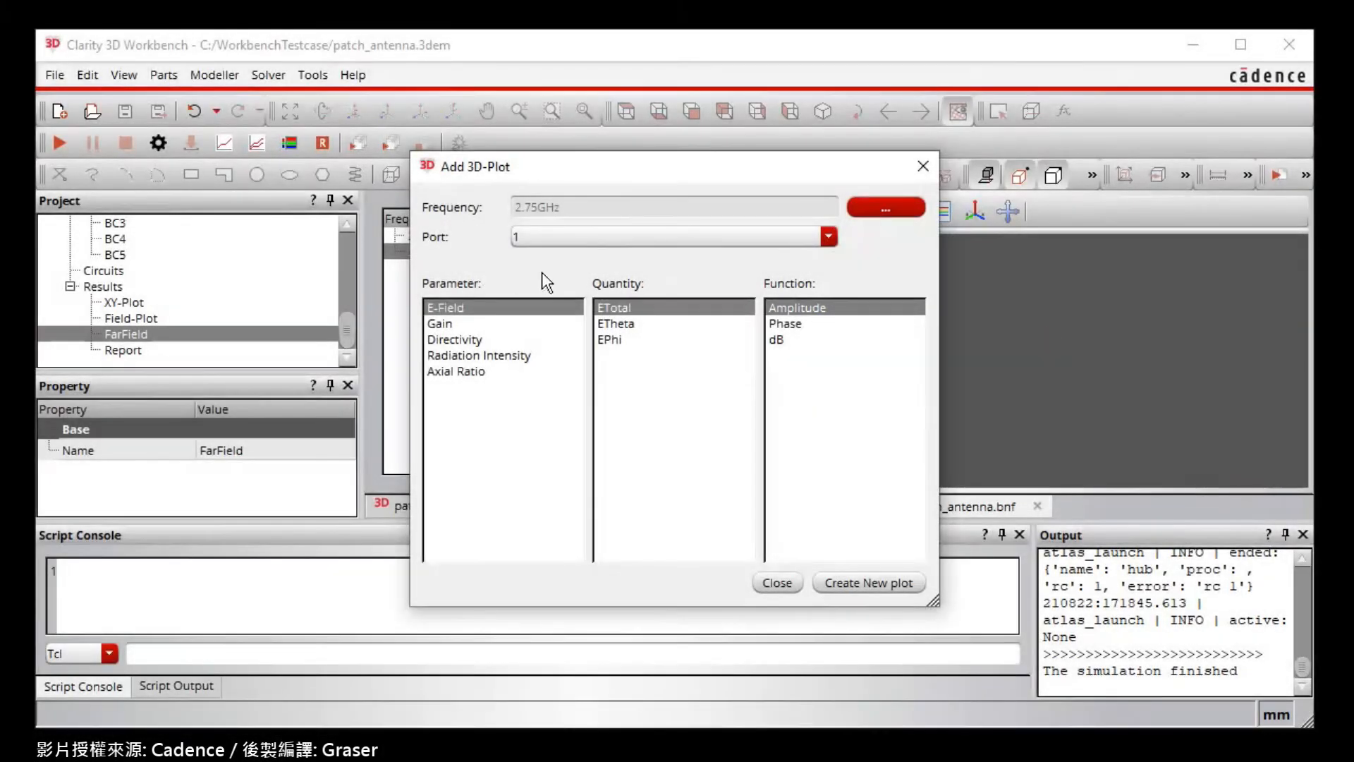
Create a port 1, 2.75GHz E-Field ETotal Amplitude 3D far-field plot and display it in Figure 1.
click(780, 308)
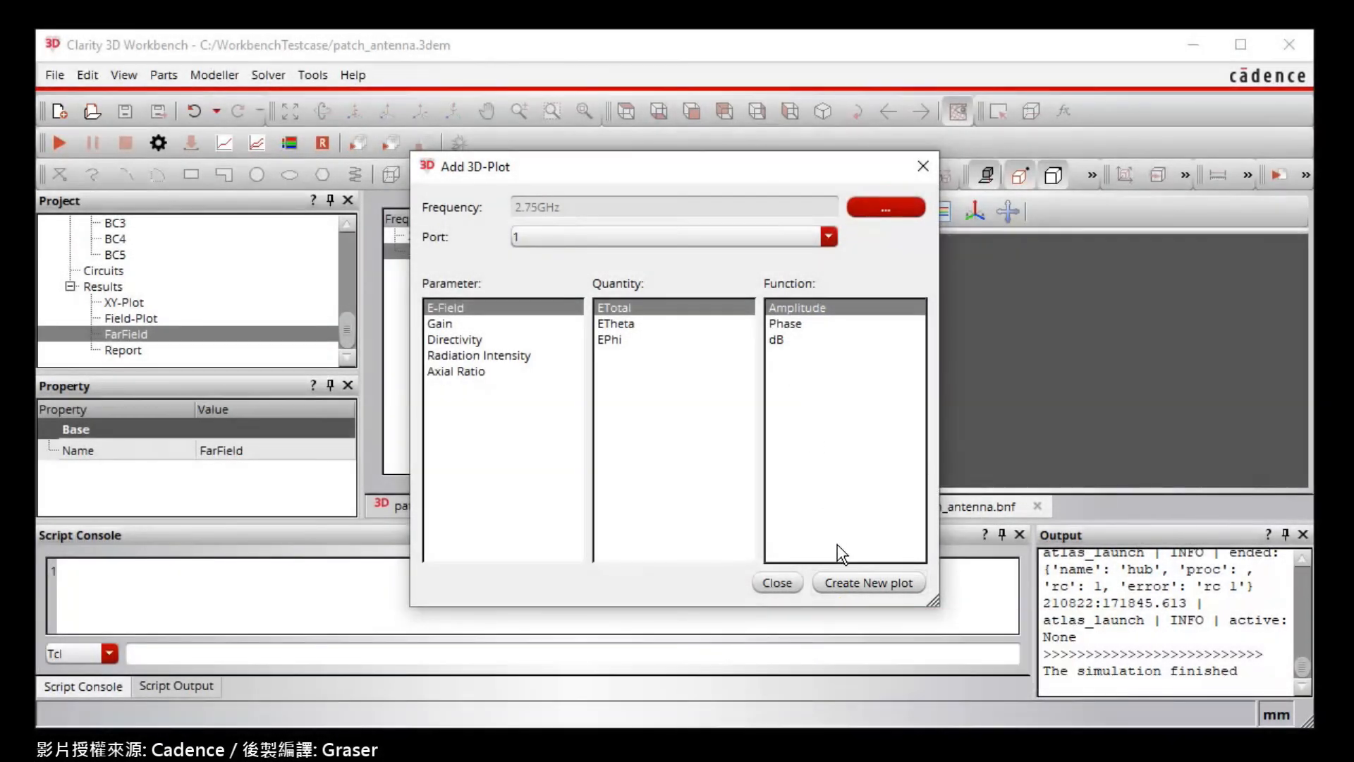
click(841, 582)
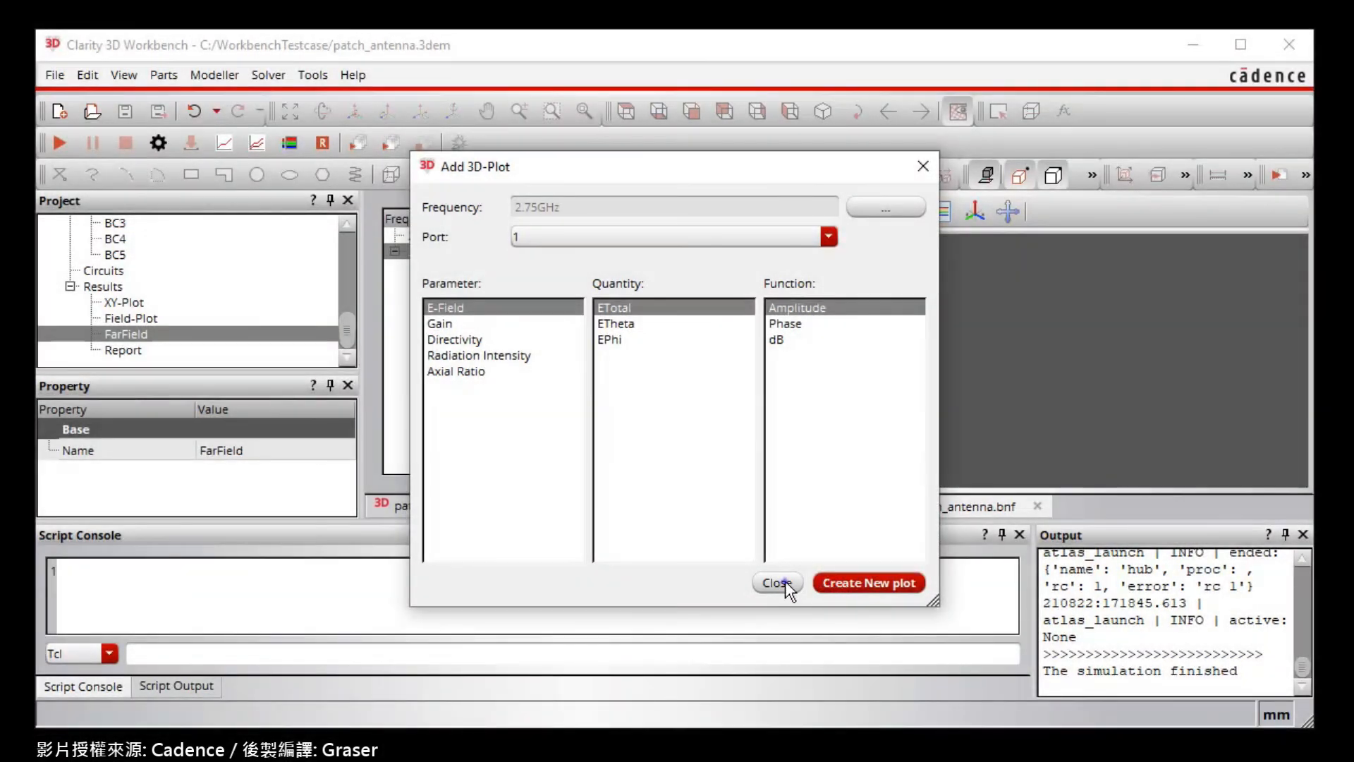
click(785, 582)
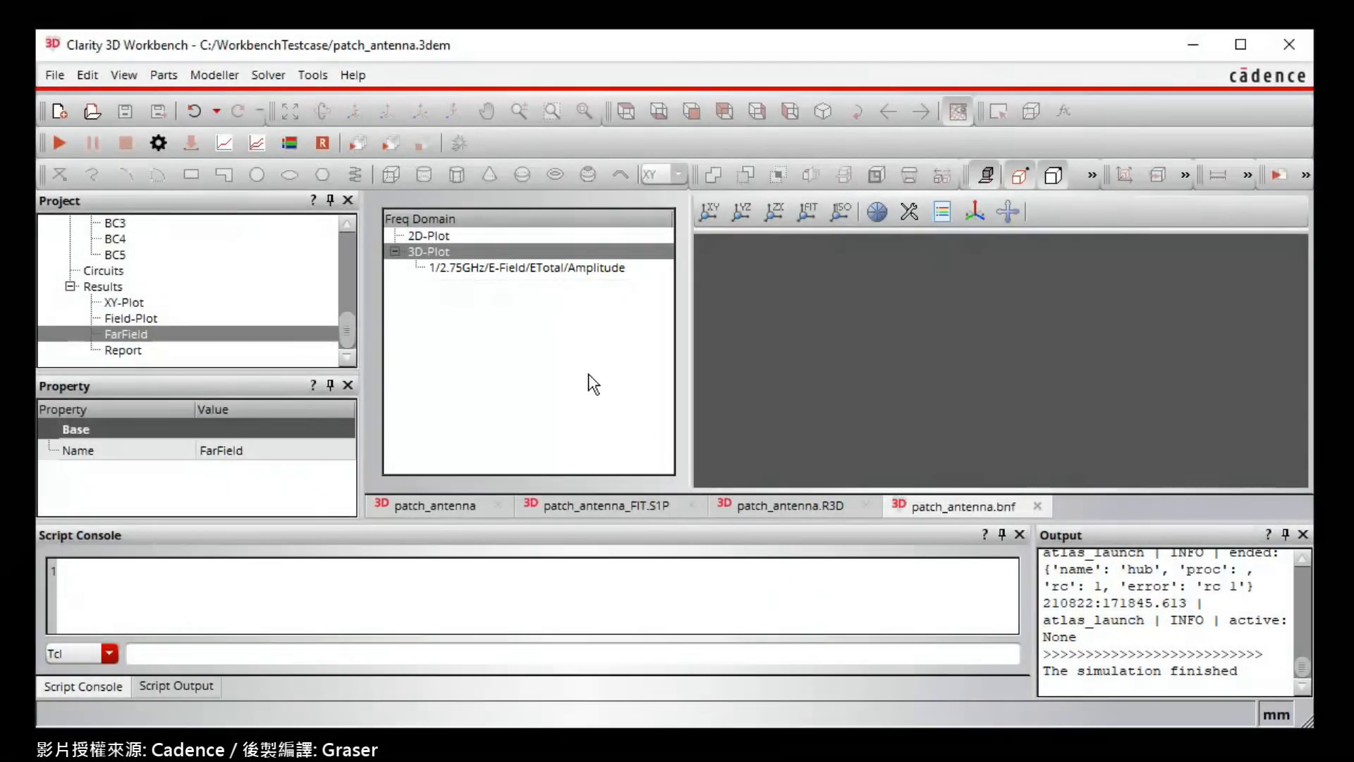
double_click(488, 268)
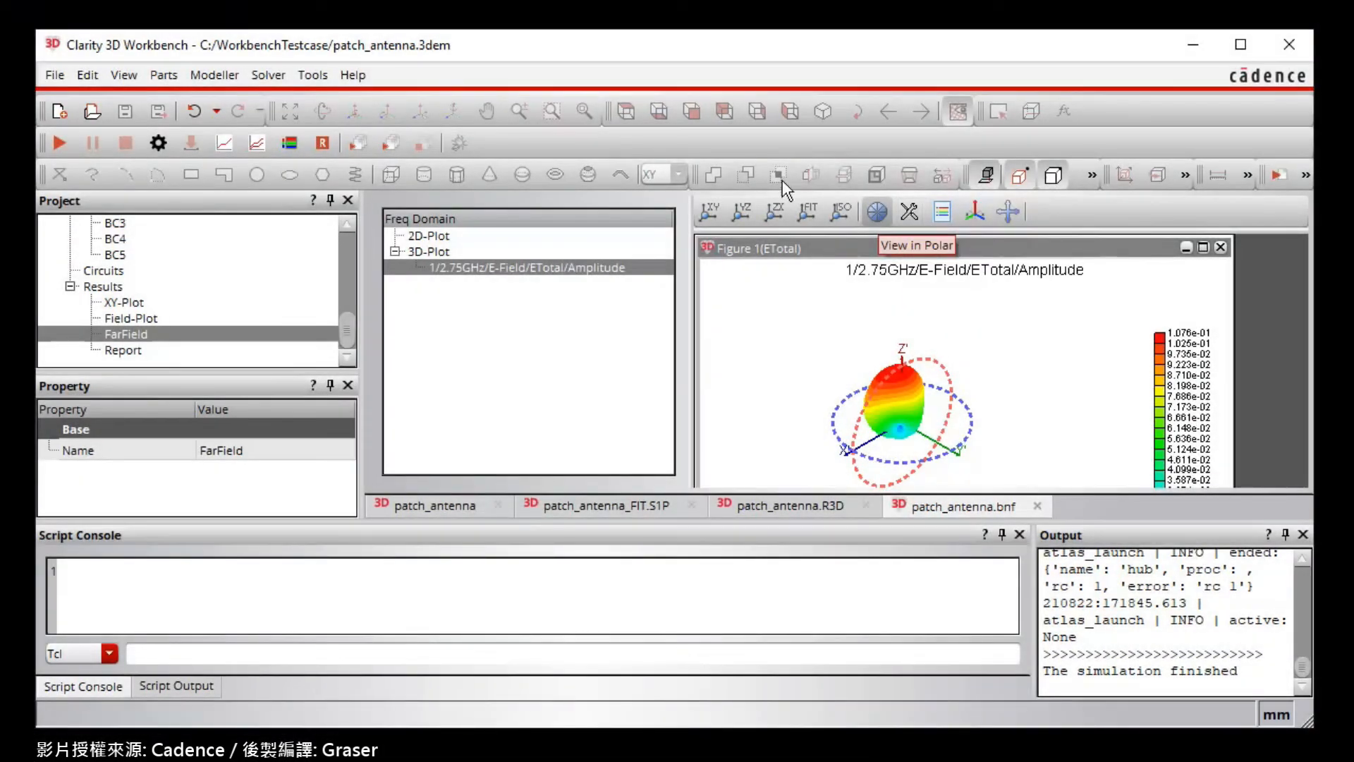
Enable Display Model Geometry in the far-field plot options so the patch antenna appears with the 3D pattern.
click(906, 211)
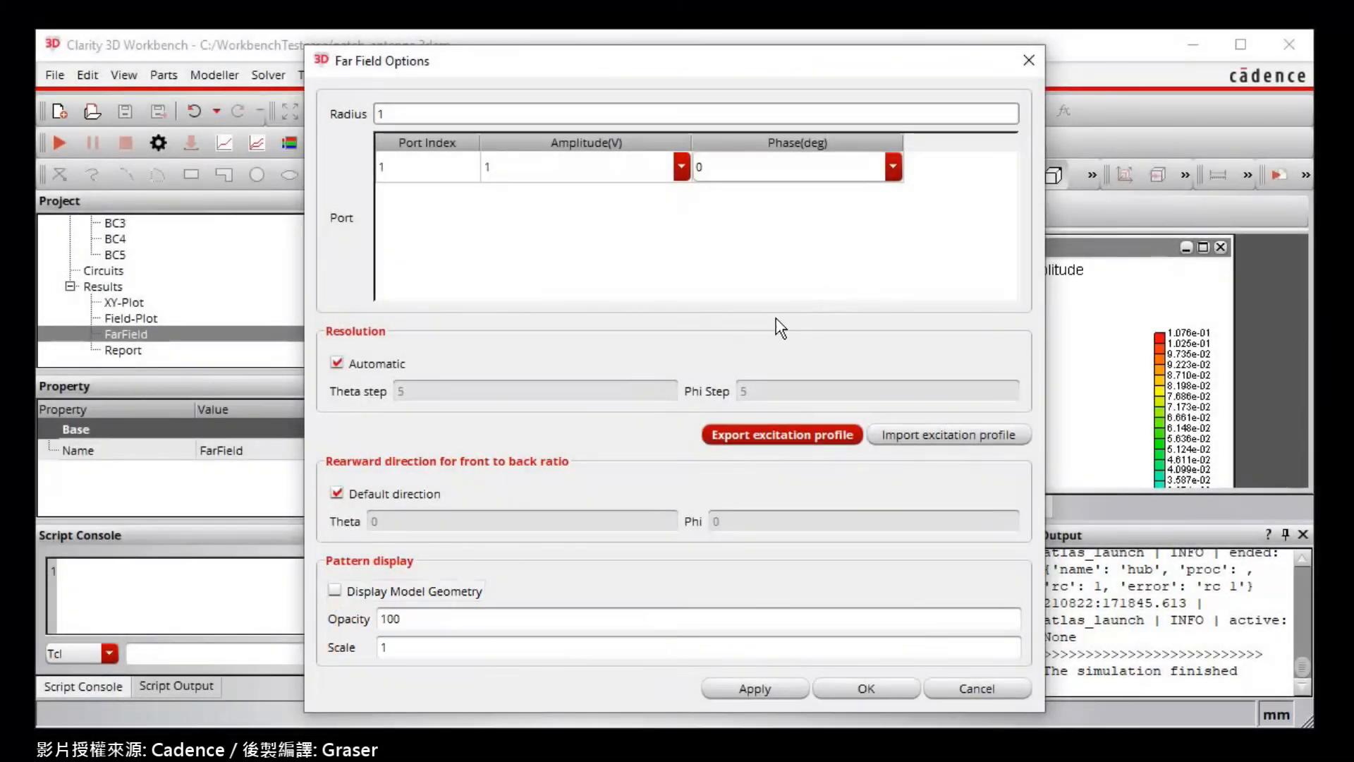
click(460, 592)
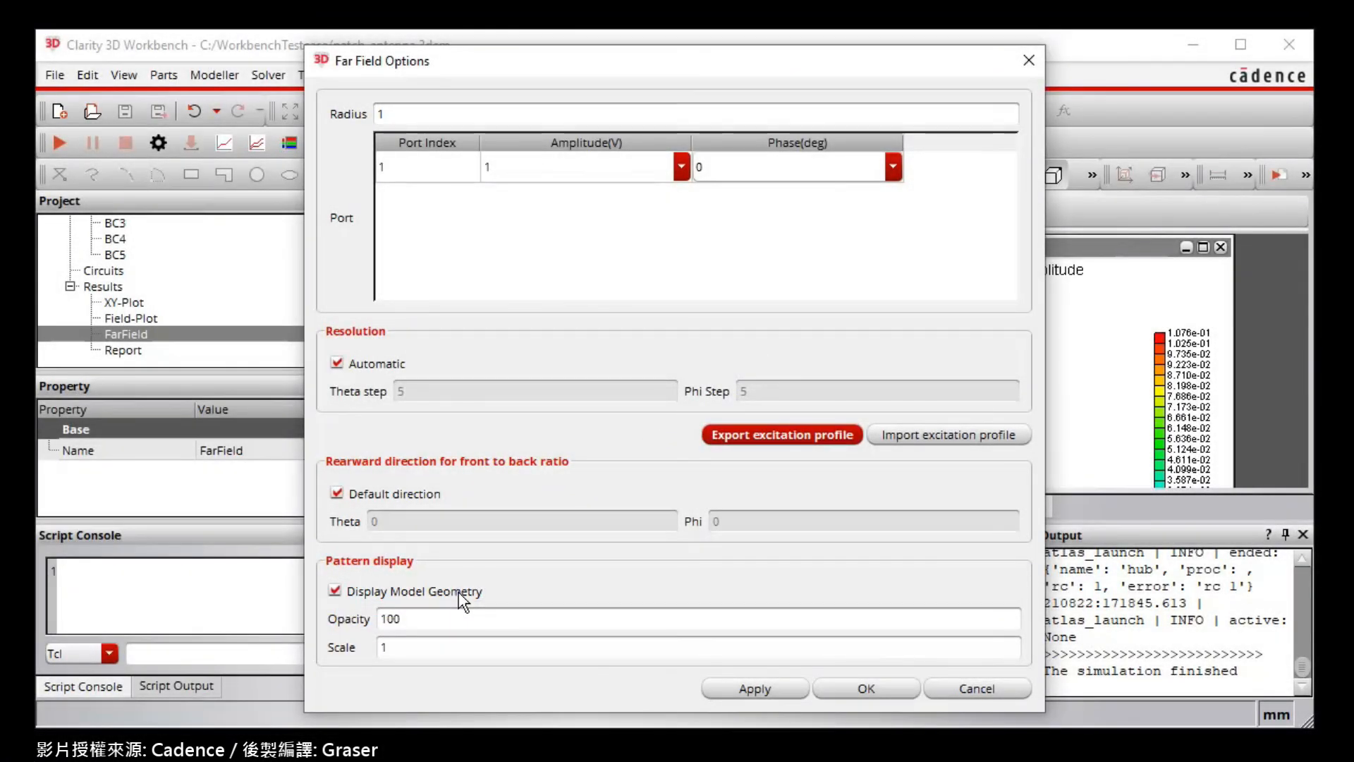
click(714, 689)
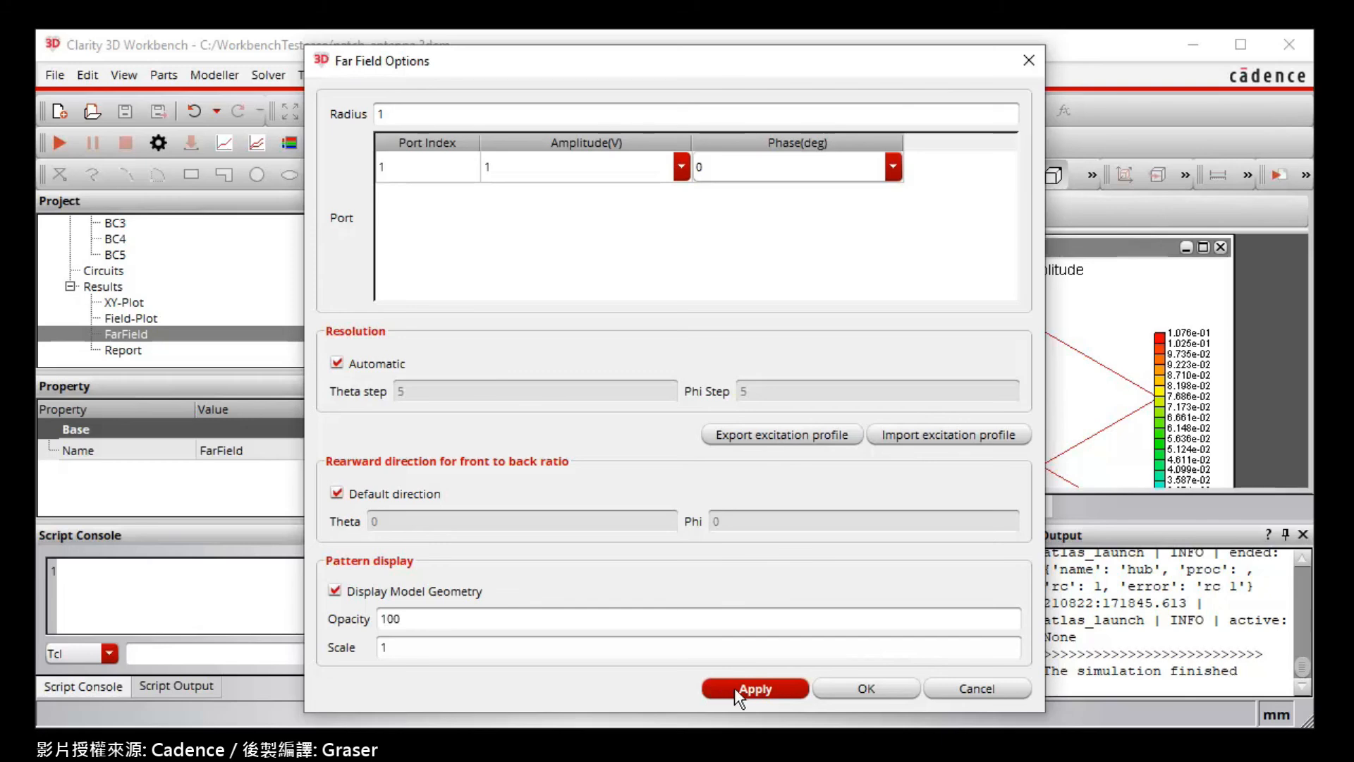
click(859, 689)
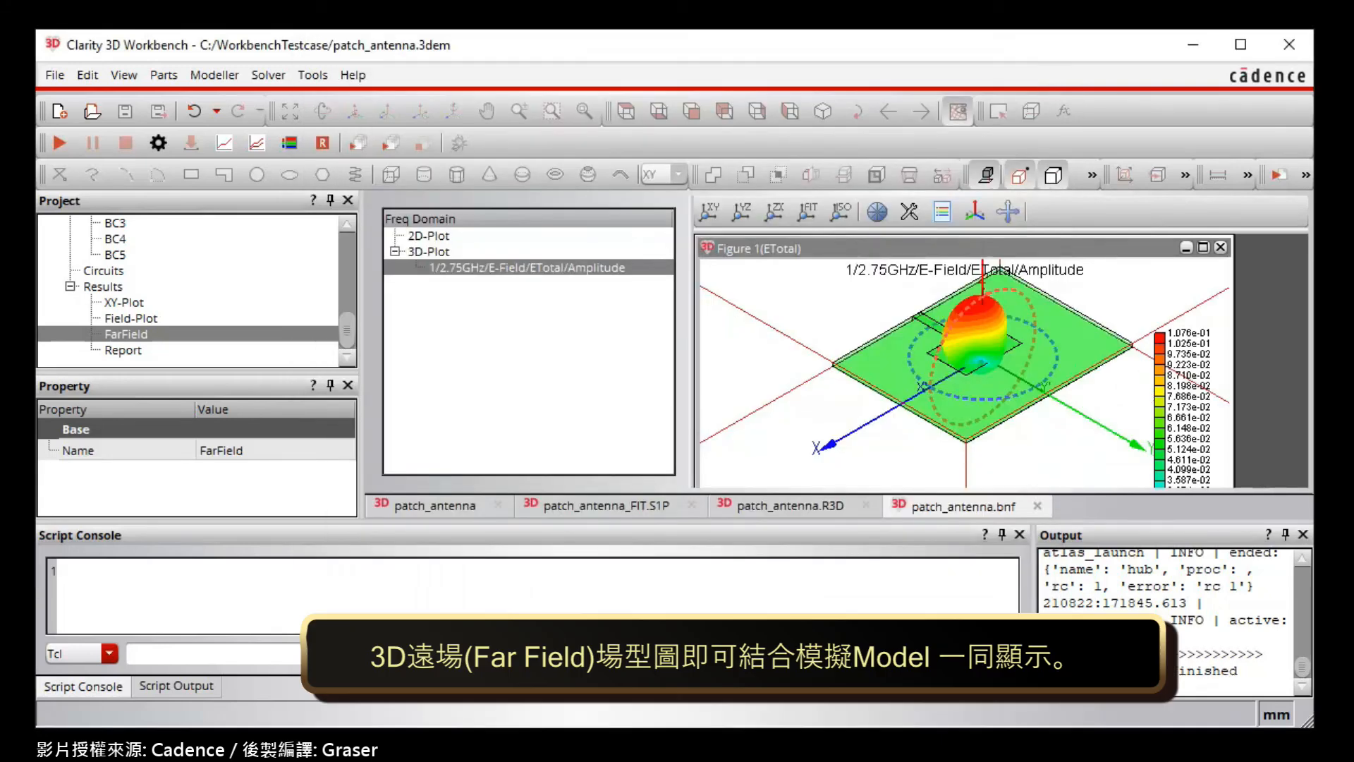